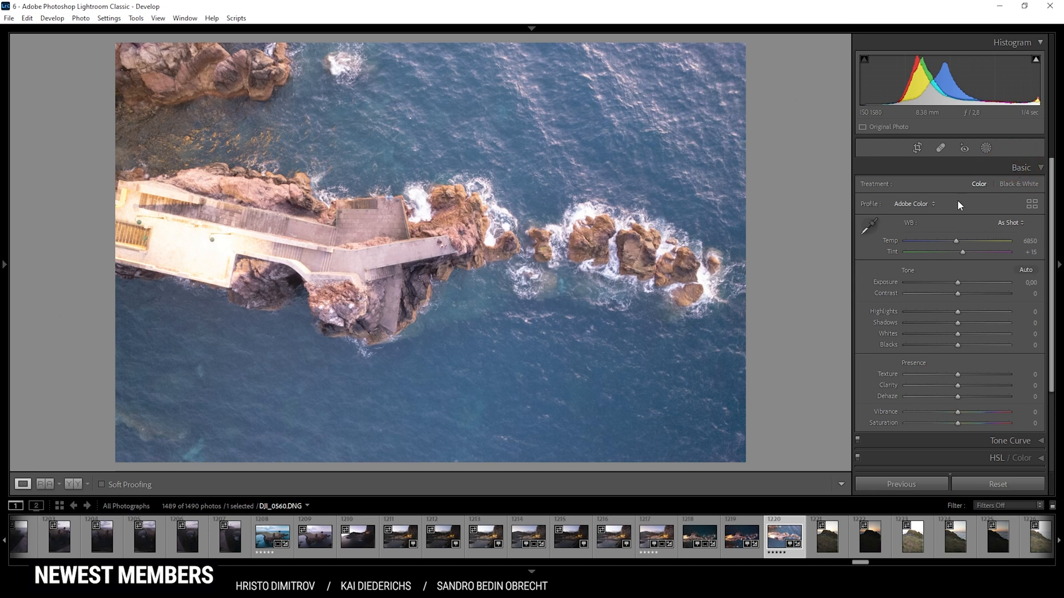
# Apply the Adobe Standard profile, then set Exposure to −1.36, Temp to 7348 and Tint to +1
pyautogui.click(913, 204)
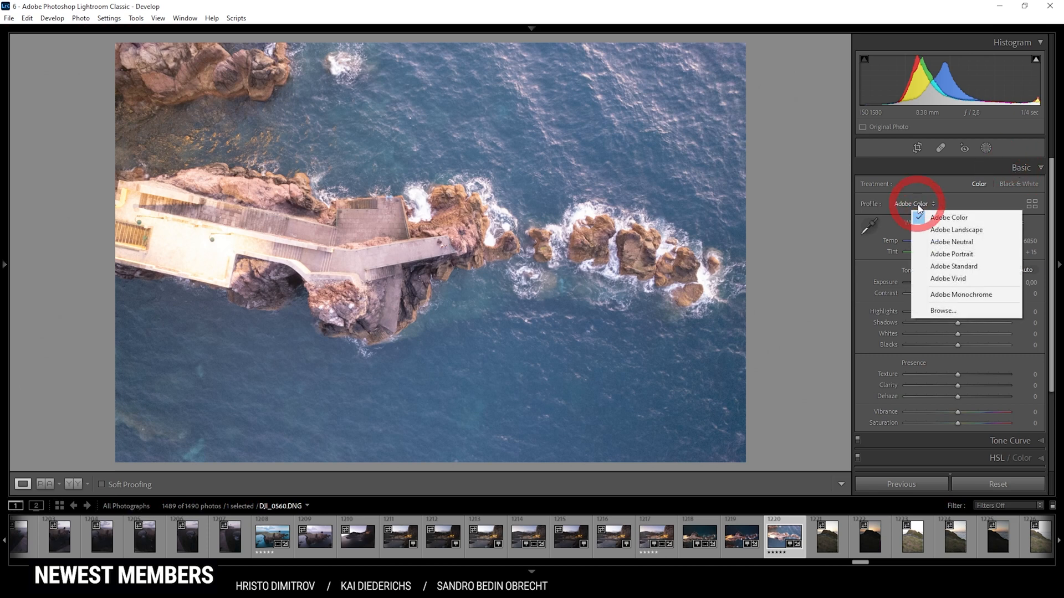
pyautogui.click(948, 266)
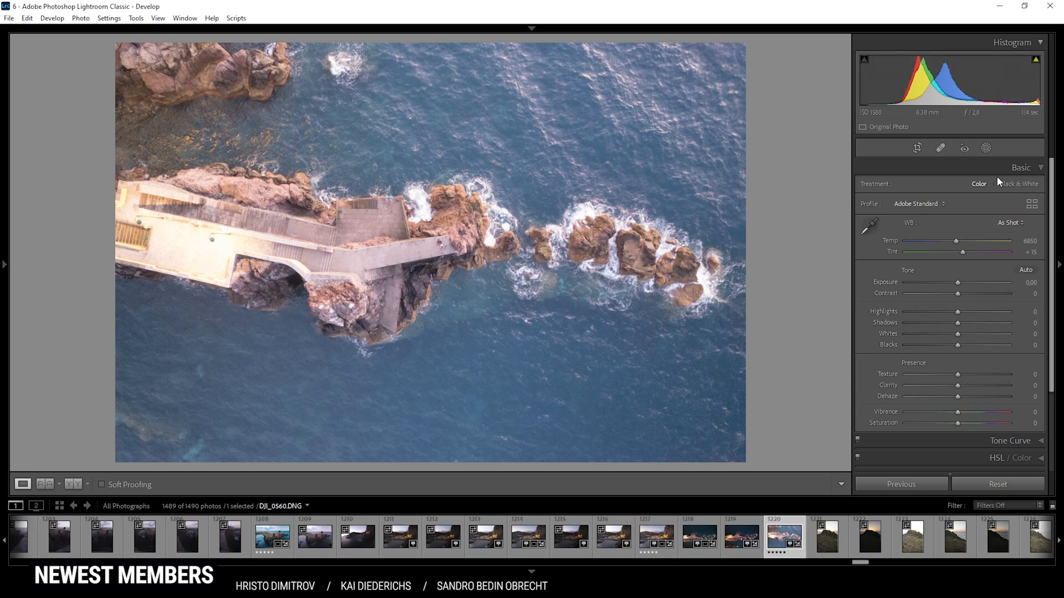
pyautogui.moveTo(957, 286); pyautogui.dragTo(941, 287)
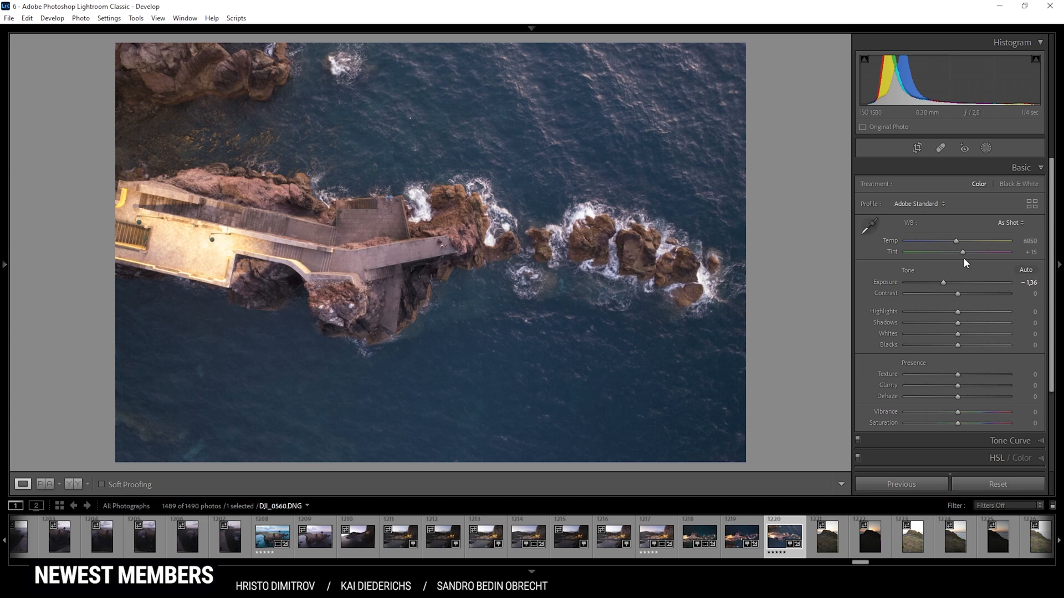
pyautogui.moveTo(956, 245); pyautogui.dragTo(958, 252)
# Set the photo's Highlights to −11, Whites to +25 and Blacks to +9
pyautogui.moveTo(958, 316); pyautogui.dragTo(952, 316)
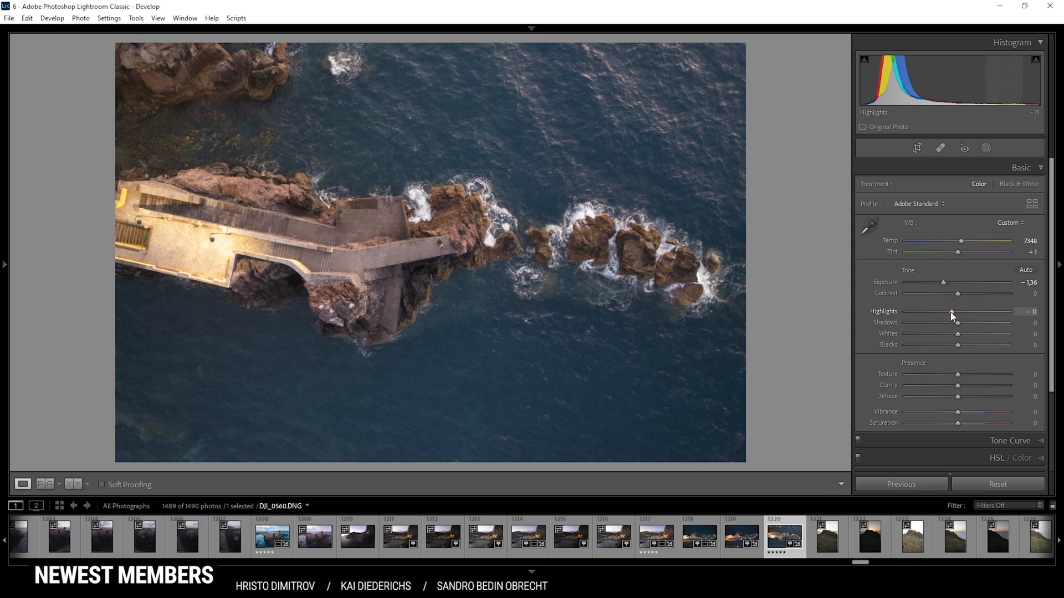
pyautogui.moveTo(957, 334)
pyautogui.mouseDown()
pyautogui.moveTo(970, 334)
pyautogui.moveTo(961, 346)
pyautogui.mouseUp()
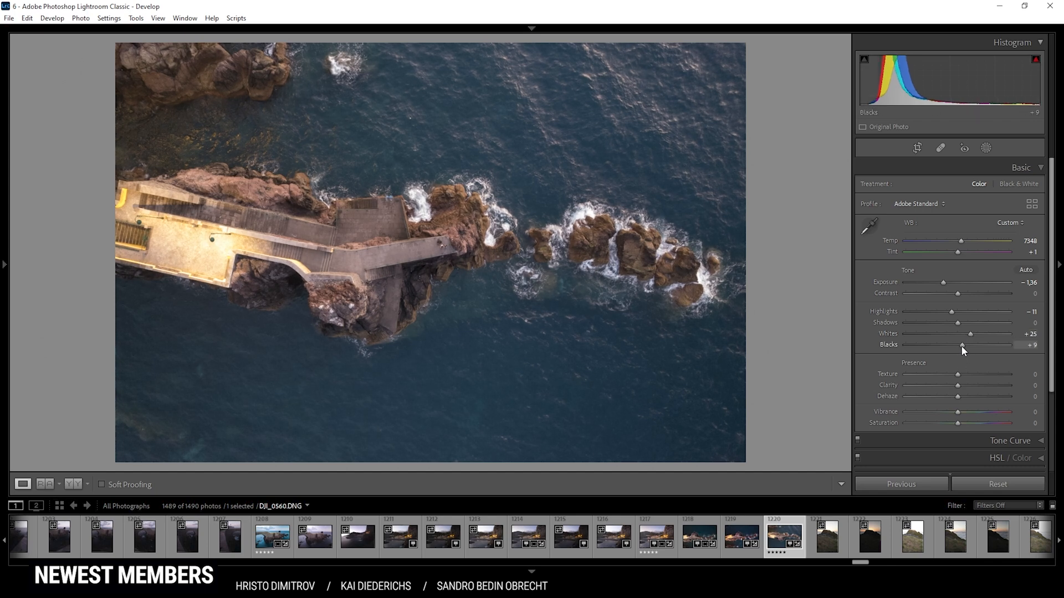
pyautogui.moveTo(961, 347); pyautogui.dragTo(961, 347)
# Set Texture to +5, Clarity to +36, Dehaze to +5 and Vibrance to +13, and compare the photo before and after
pyautogui.moveTo(959, 397); pyautogui.dragTo(964, 397)
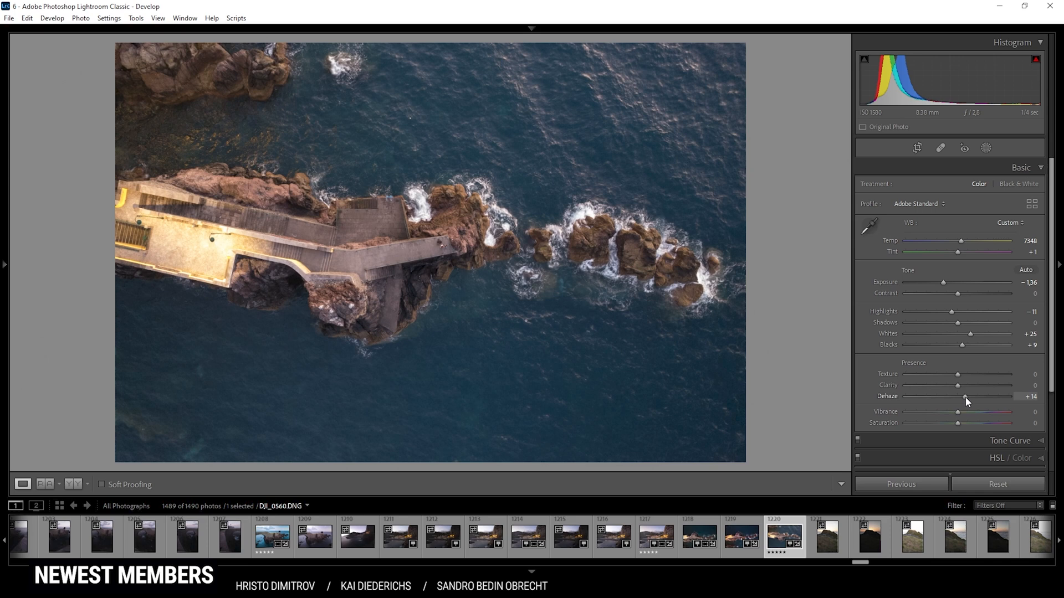
pyautogui.moveTo(964, 397); pyautogui.dragTo(968, 386)
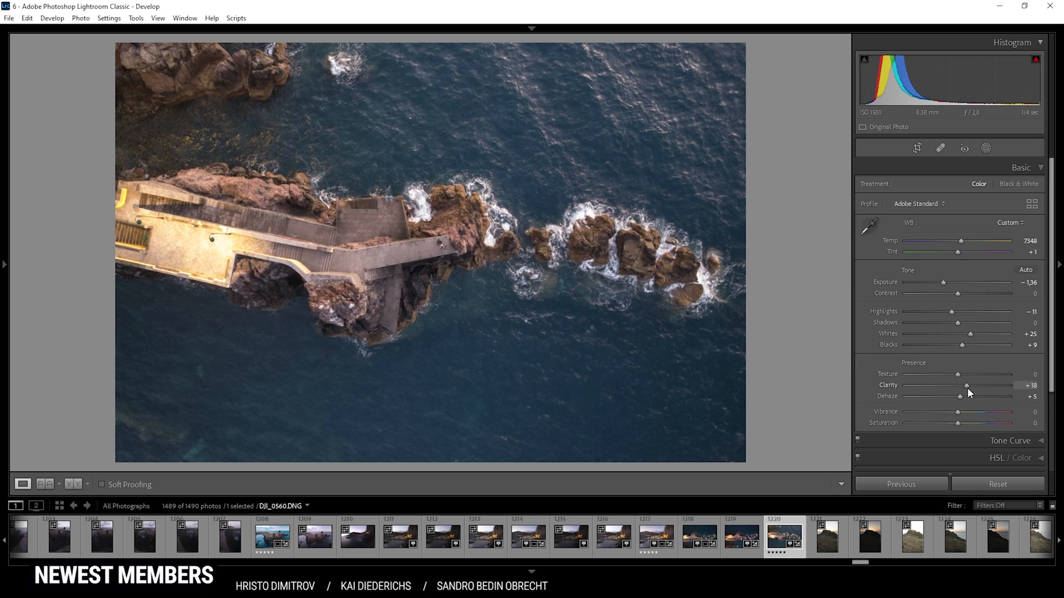
pyautogui.moveTo(968, 389); pyautogui.dragTo(976, 391)
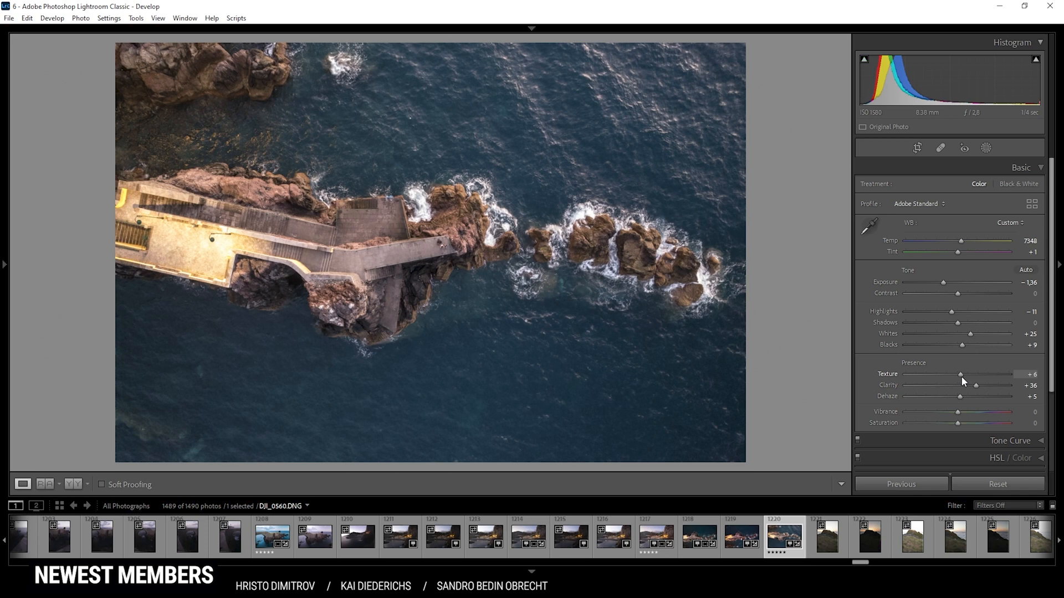
pyautogui.click(960, 376)
pyautogui.moveTo(963, 411); pyautogui.dragTo(966, 413)
pyautogui.click(77, 485)
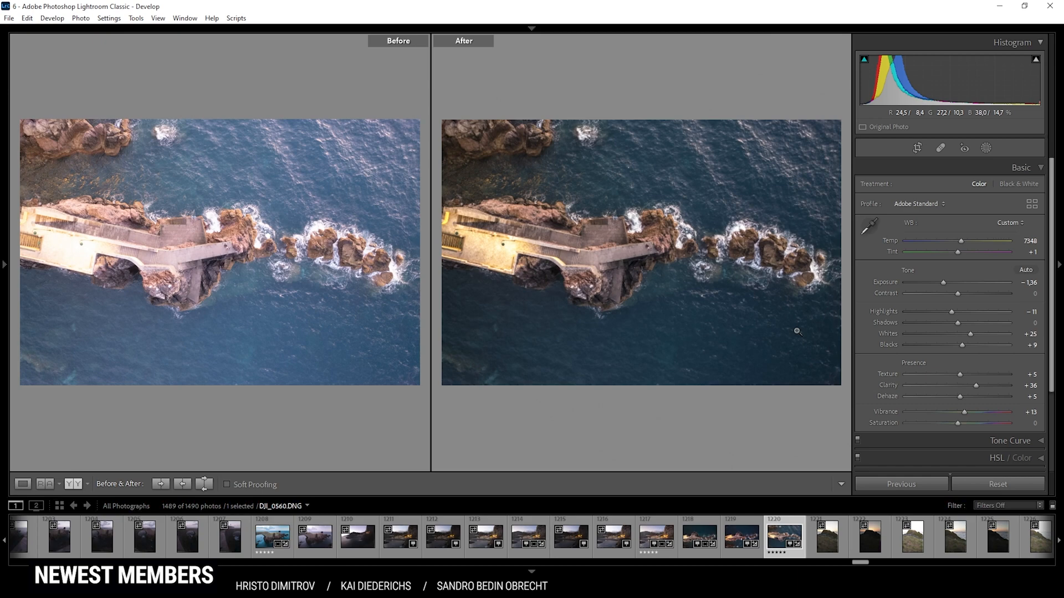
pyautogui.click(22, 484)
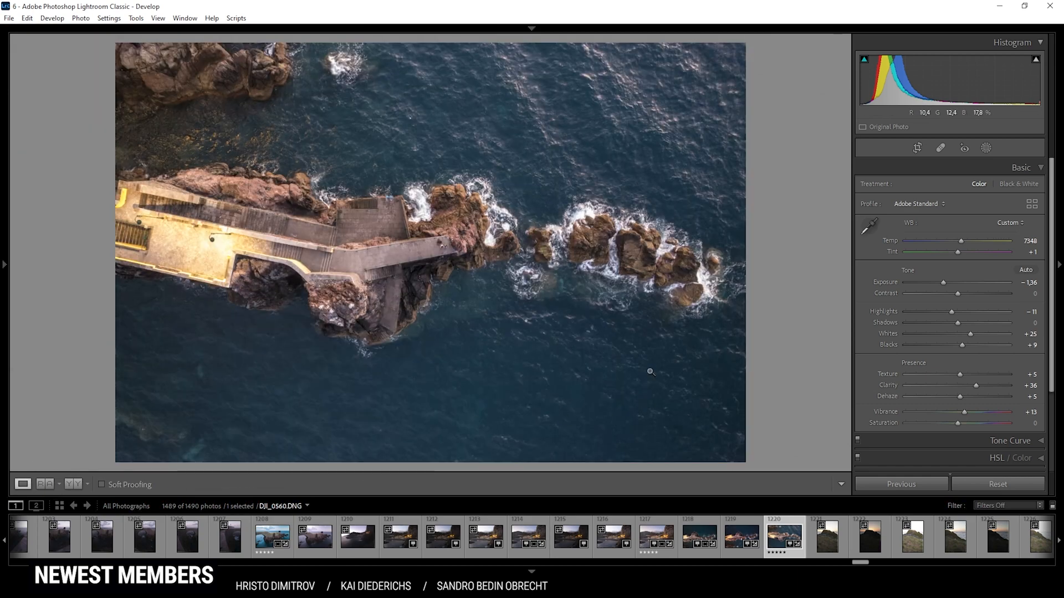
# Add a linear gradient mask rising from the lower edge of the sea to the pier, with Exposure −1.25
pyautogui.click(988, 151)
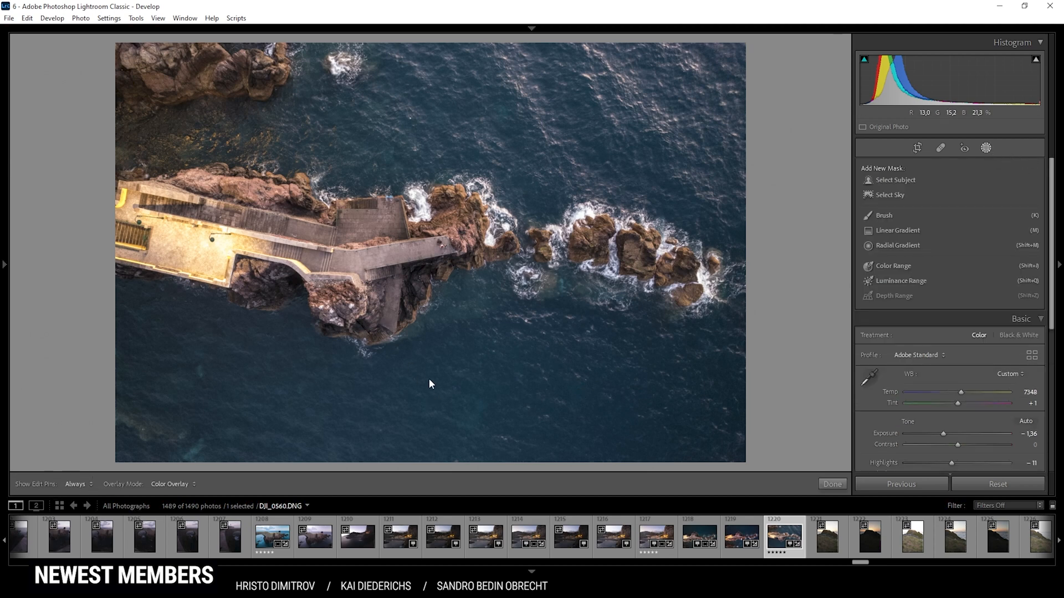
pyautogui.click(902, 229)
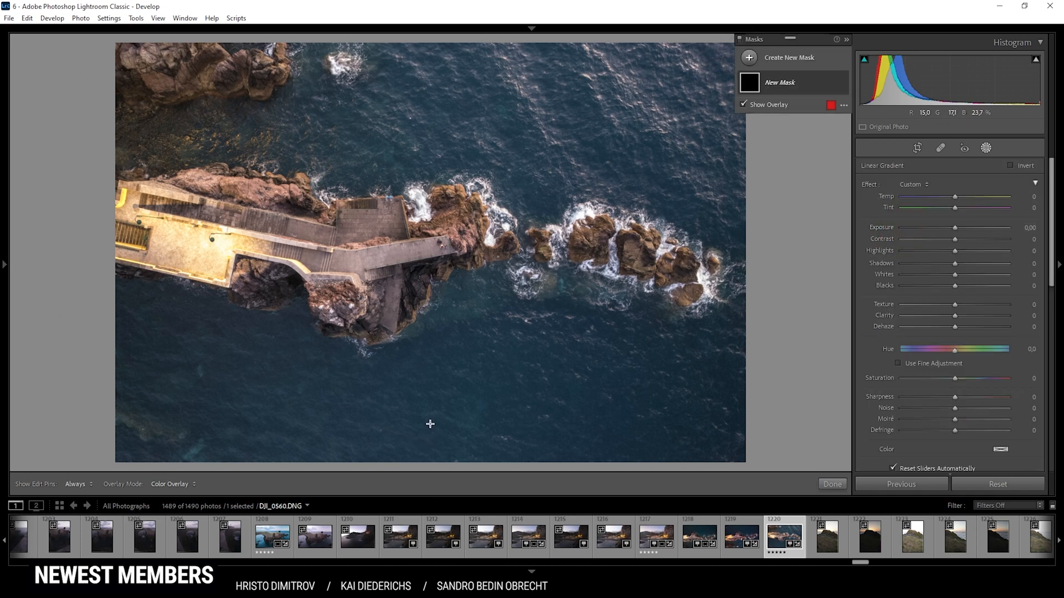
pyautogui.moveTo(425, 408)
pyautogui.mouseDown()
pyautogui.moveTo(423, 280)
pyautogui.moveTo(431, 277)
pyautogui.moveTo(423, 421)
pyautogui.mouseUp()
pyautogui.moveTo(954, 227); pyautogui.dragTo(936, 220)
pyautogui.moveTo(427, 350); pyautogui.dragTo(428, 358)
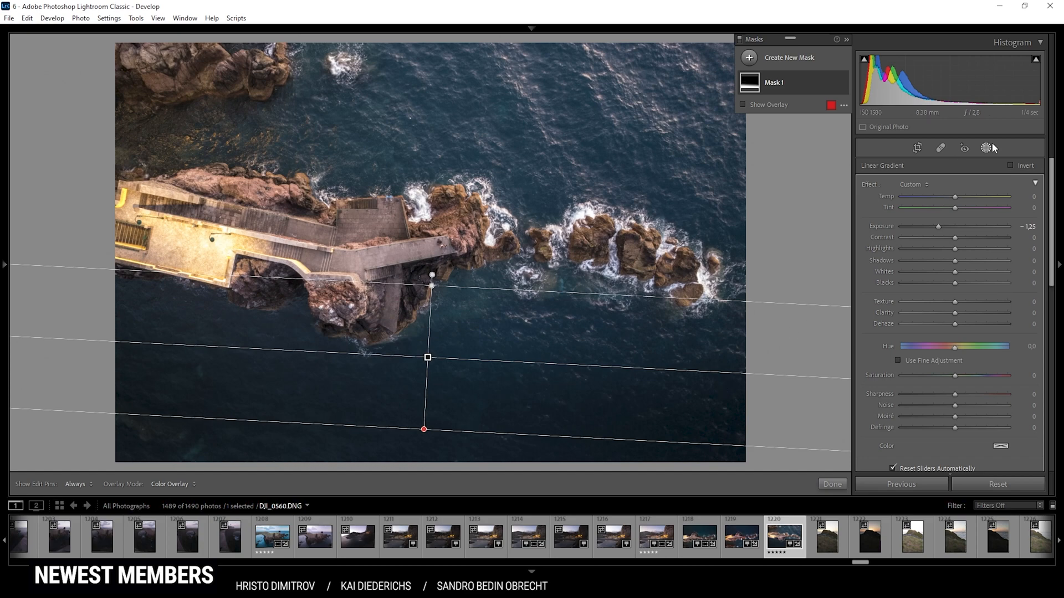
pyautogui.click(991, 145)
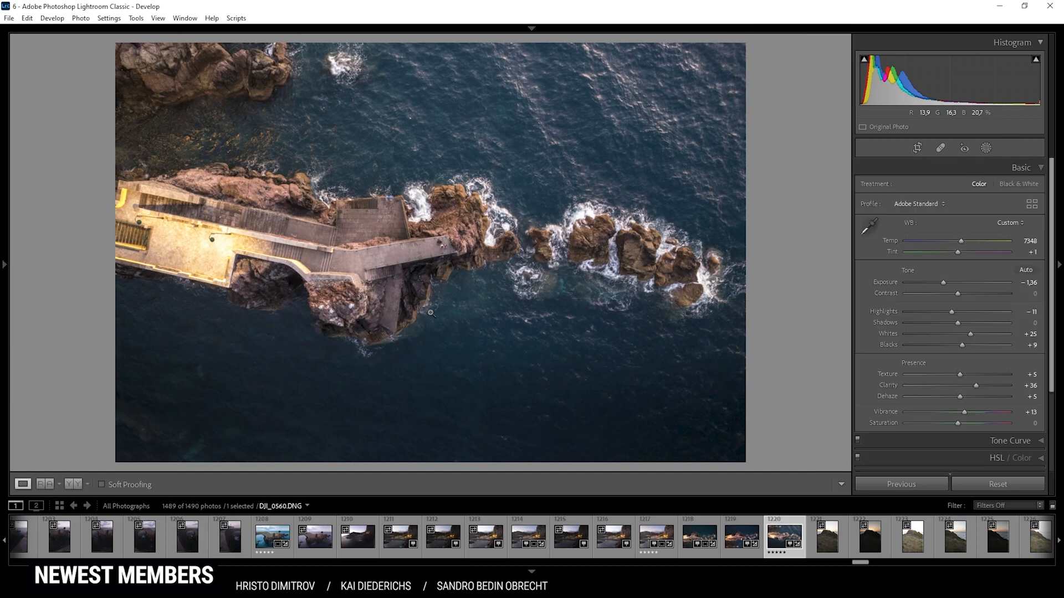
# Add a slanted linear gradient mask over the upper sea with Exposure 0.75, Contrast 60 and Whites 21
pyautogui.click(982, 150)
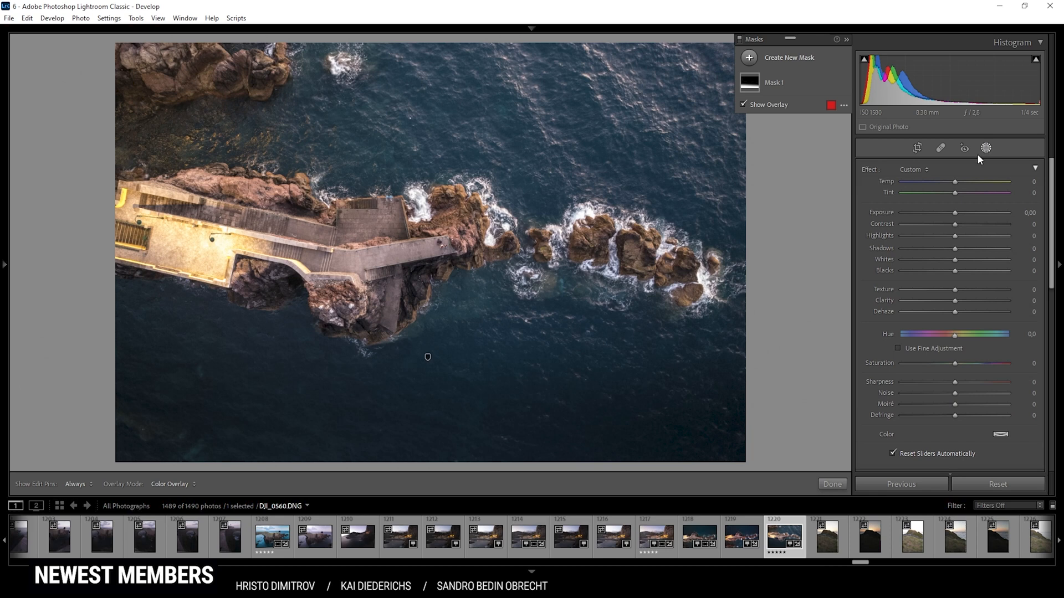
pyautogui.click(749, 57)
pyautogui.click(818, 126)
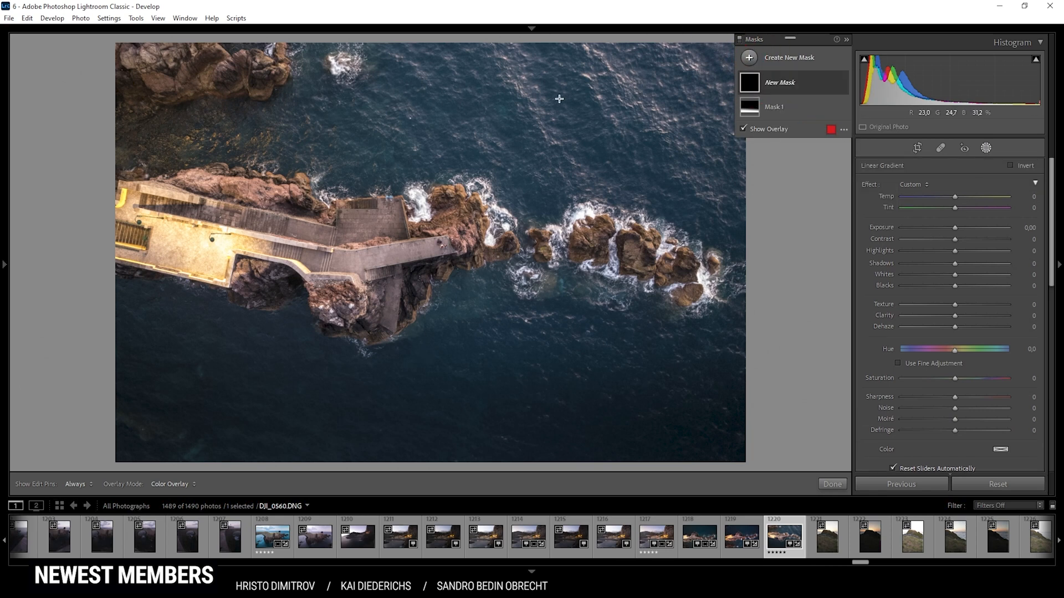
pyautogui.moveTo(547, 51); pyautogui.dragTo(508, 218)
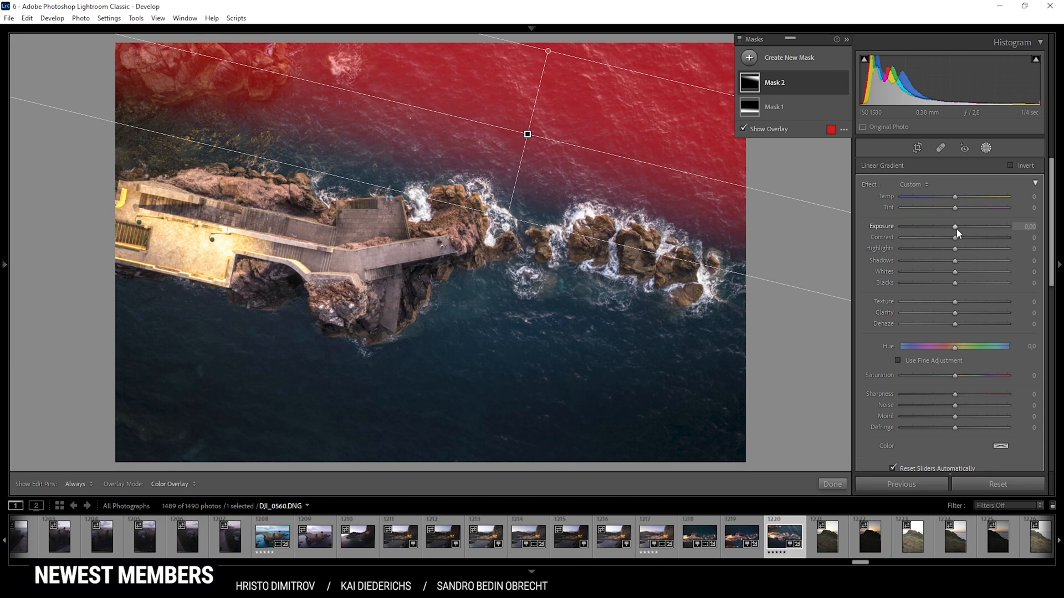
pyautogui.press('o')
pyautogui.moveTo(956, 229); pyautogui.dragTo(988, 238)
pyautogui.moveTo(954, 272); pyautogui.dragTo(980, 273)
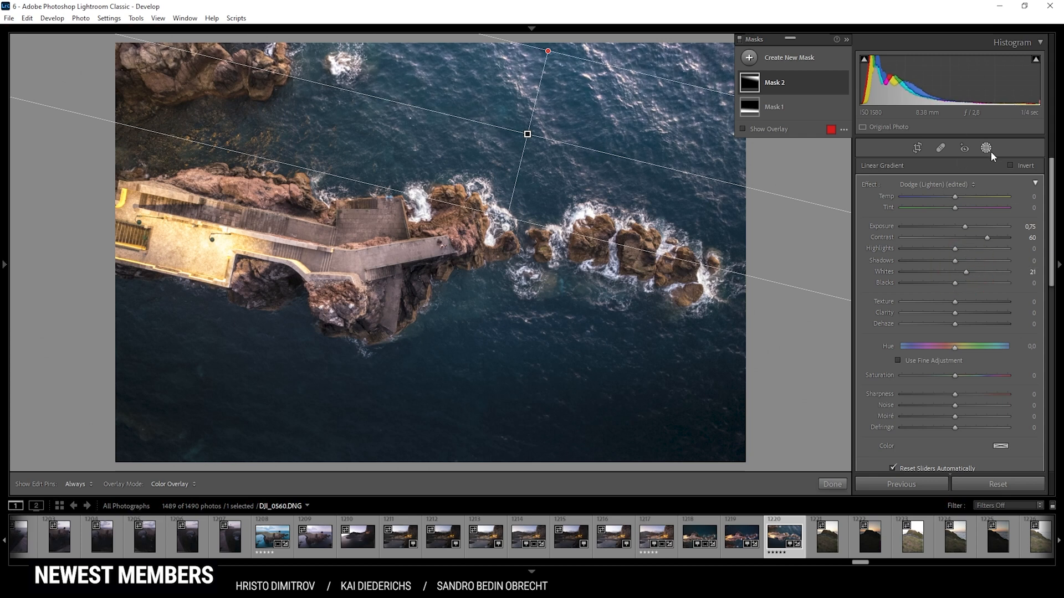
# Add a tilted radial gradient mask around the row of small rocks with Texture 11 and Clarity 29
pyautogui.click(749, 57)
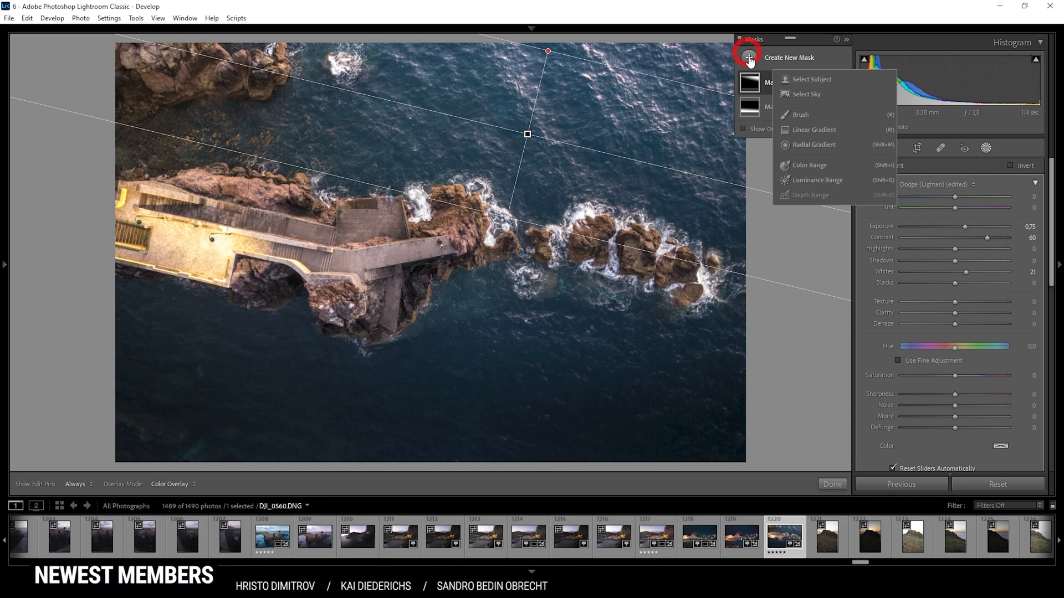
pyautogui.click(810, 147)
pyautogui.moveTo(571, 245); pyautogui.dragTo(727, 322)
pyautogui.moveTo(730, 247); pyautogui.dragTo(740, 275)
pyautogui.press('o')
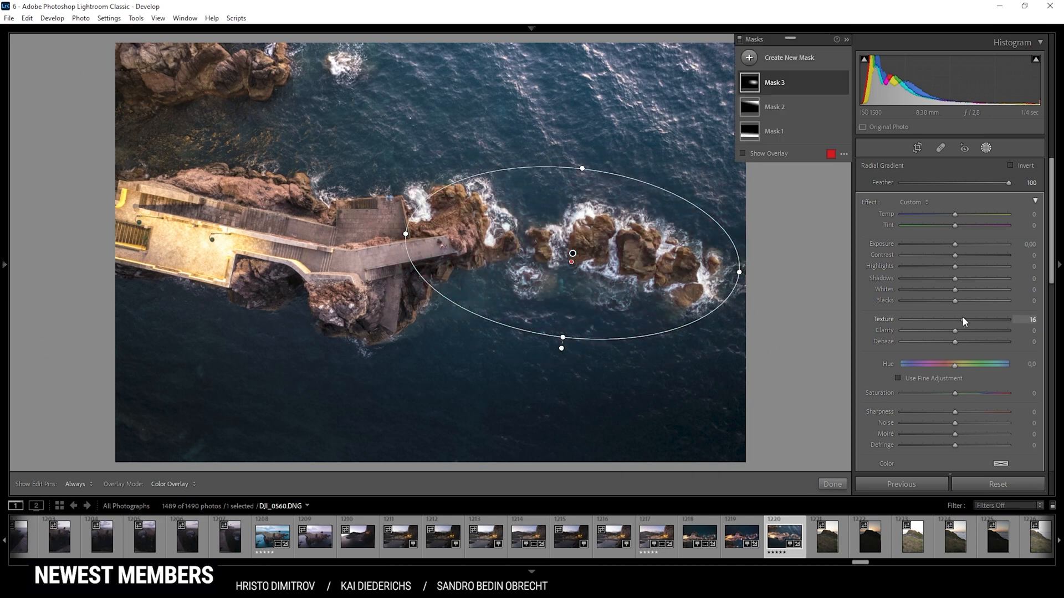
pyautogui.moveTo(959, 320); pyautogui.dragTo(969, 331)
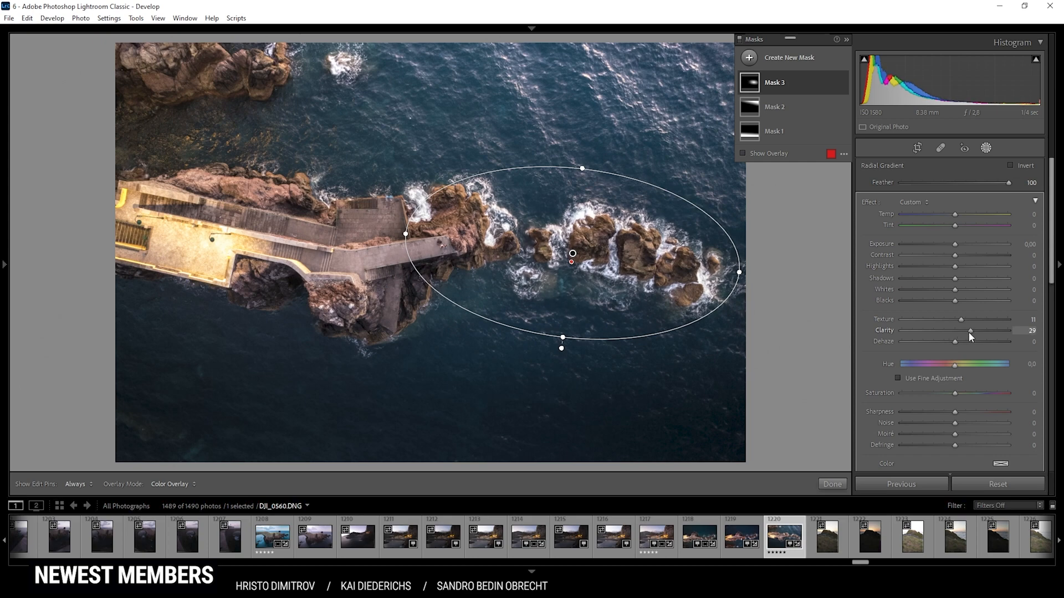
pyautogui.click(986, 148)
# Add a tilted radial gradient mask over the bright pier platform with Highlights −74, and compare the photo before and after
pyautogui.click(986, 147)
pyautogui.click(750, 56)
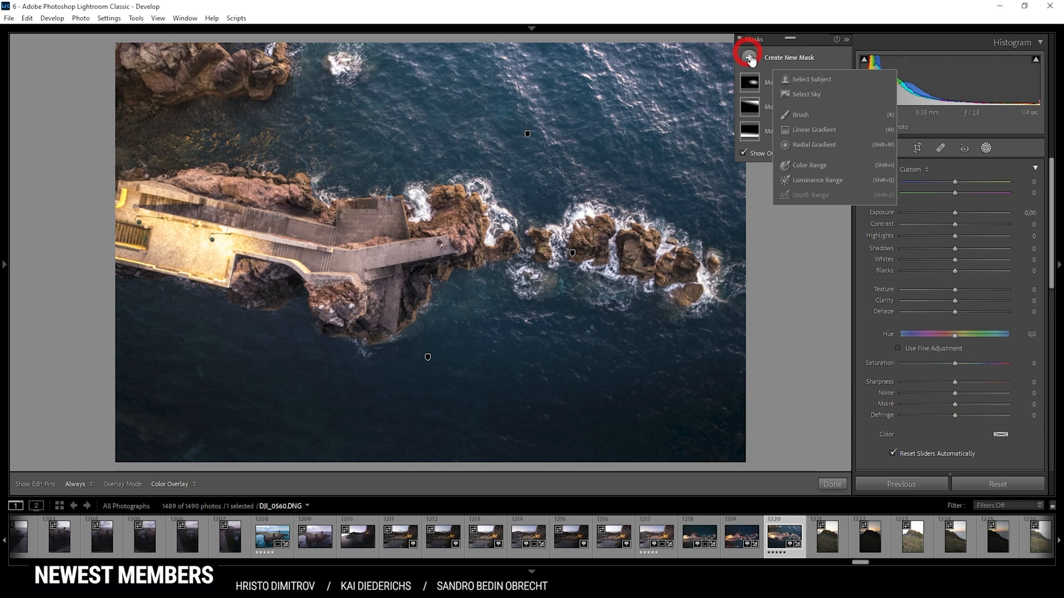
pyautogui.click(812, 146)
pyautogui.moveTo(189, 248); pyautogui.dragTo(296, 304)
pyautogui.moveTo(299, 251); pyautogui.dragTo(298, 262)
pyautogui.moveTo(190, 249); pyautogui.dragTo(177, 241)
pyautogui.moveTo(282, 251); pyautogui.dragTo(312, 255)
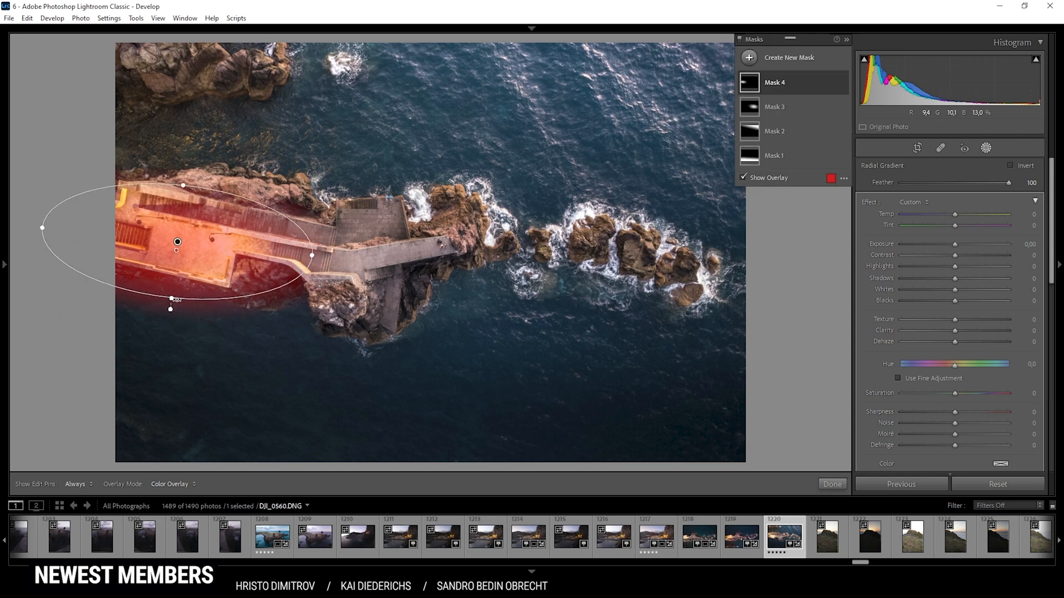
pyautogui.moveTo(173, 299); pyautogui.dragTo(174, 309)
pyautogui.moveTo(953, 267); pyautogui.dragTo(933, 267)
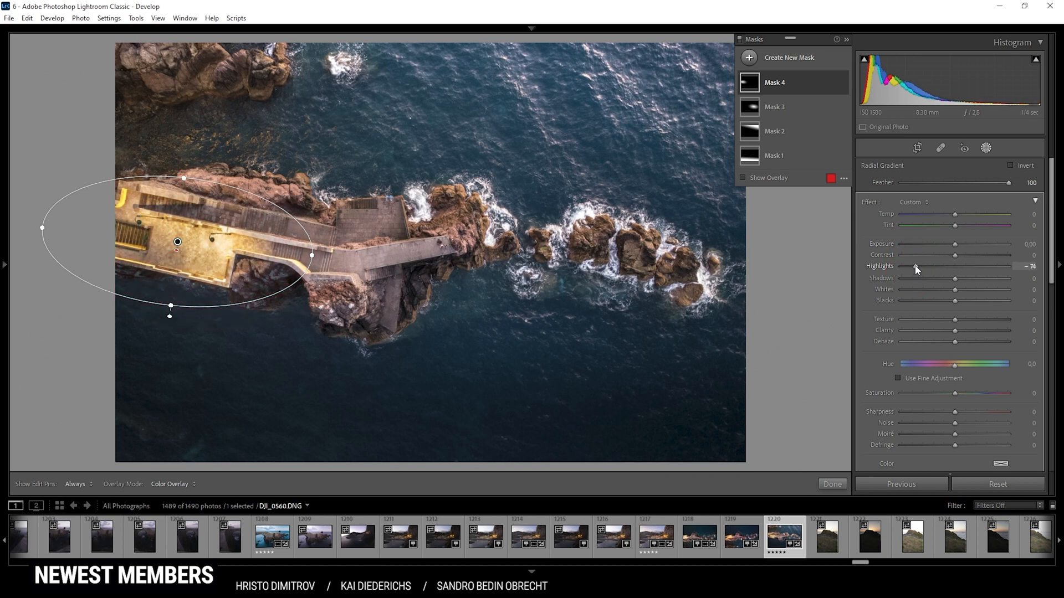
pyautogui.click(985, 148)
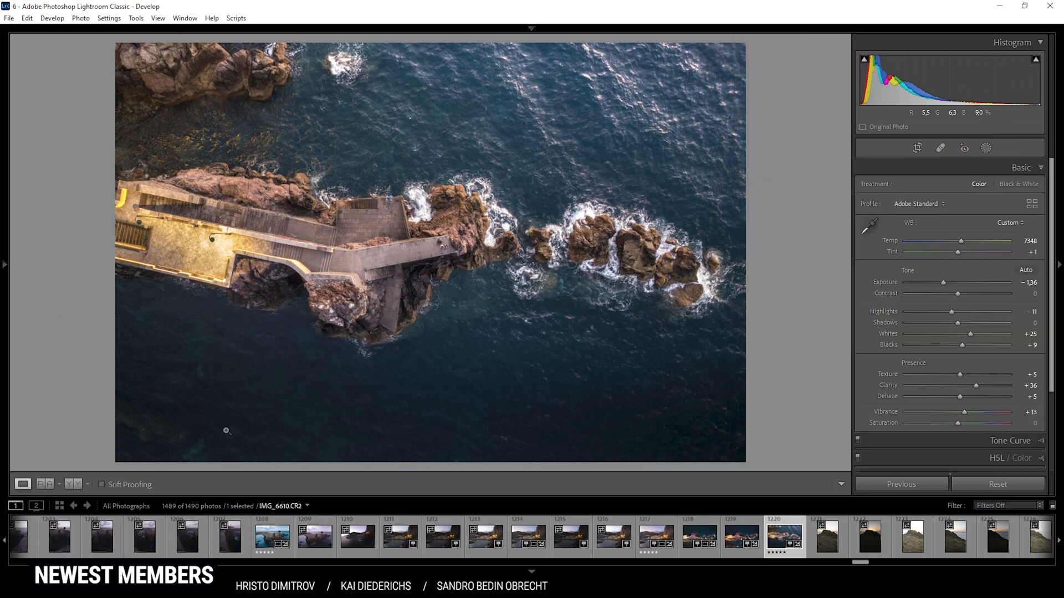
pyautogui.click(74, 484)
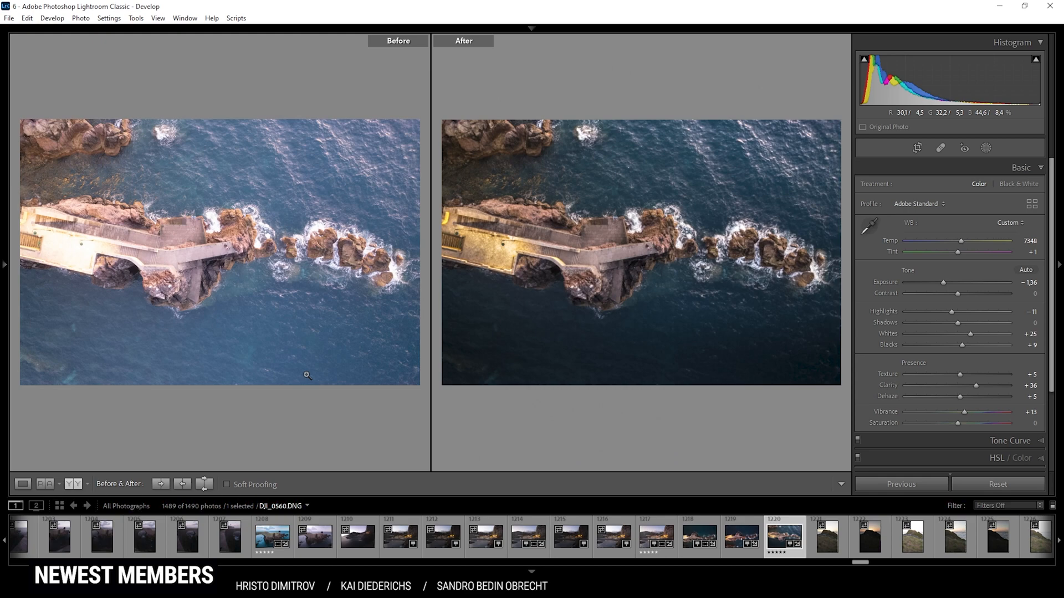
pyautogui.click(23, 483)
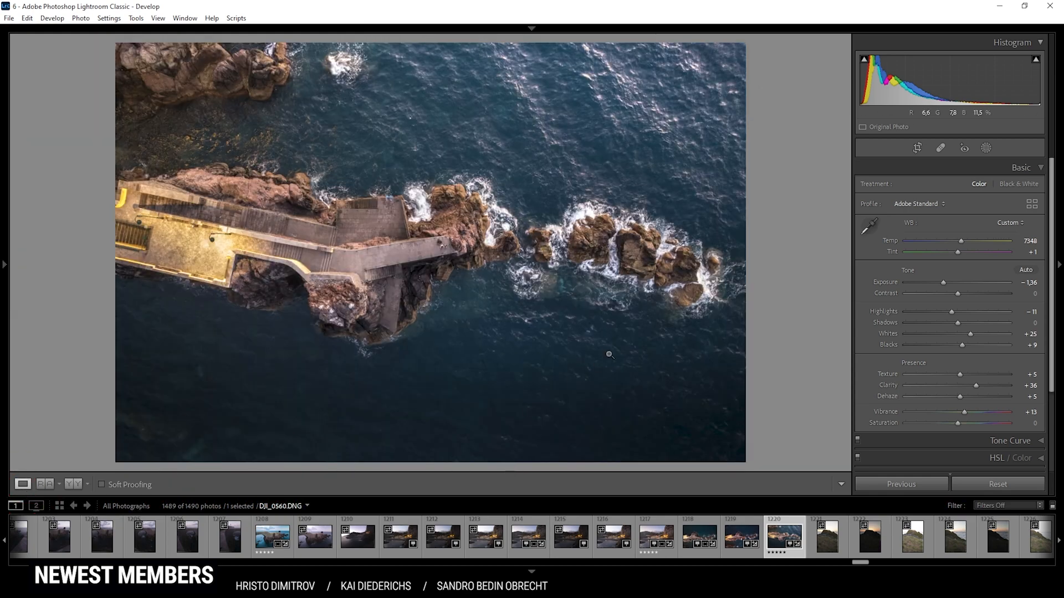
# Set the HSL luminance of Orange to +36 and of Blue to −100
pyautogui.scroll(-4, 1023, 222)
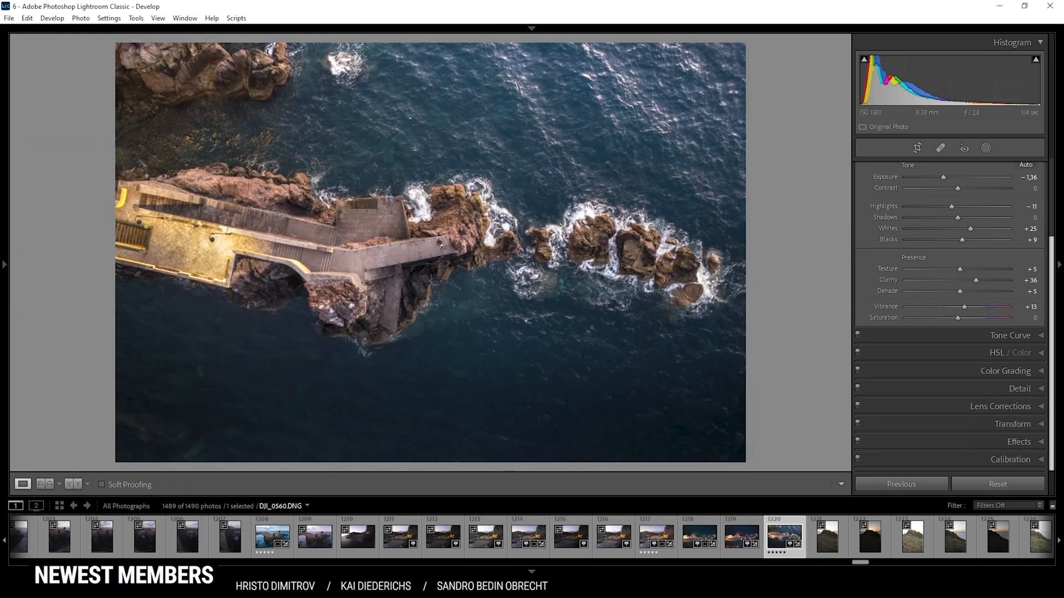
pyautogui.click(970, 354)
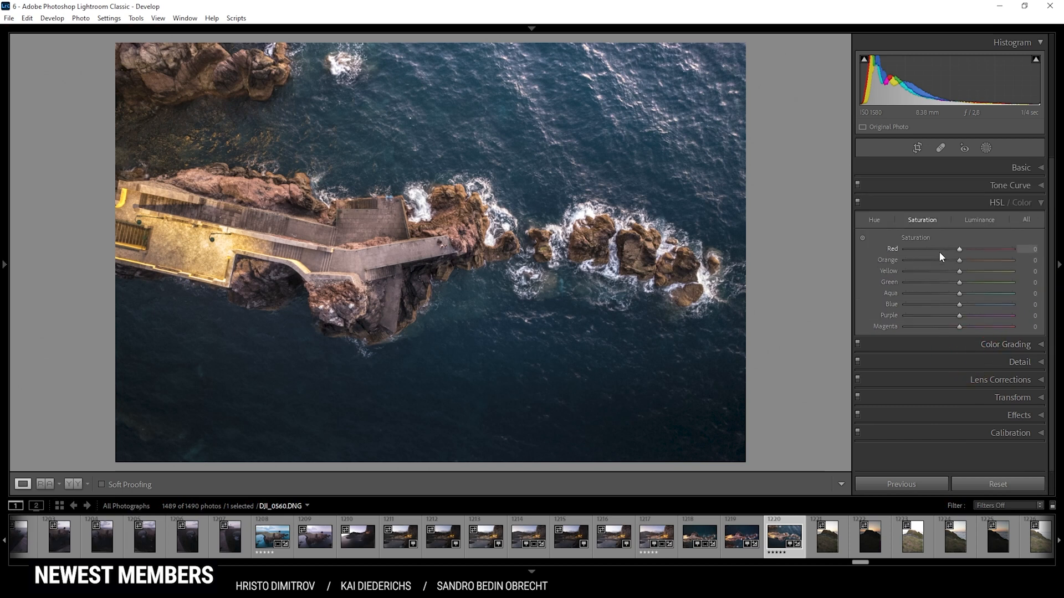
pyautogui.click(977, 221)
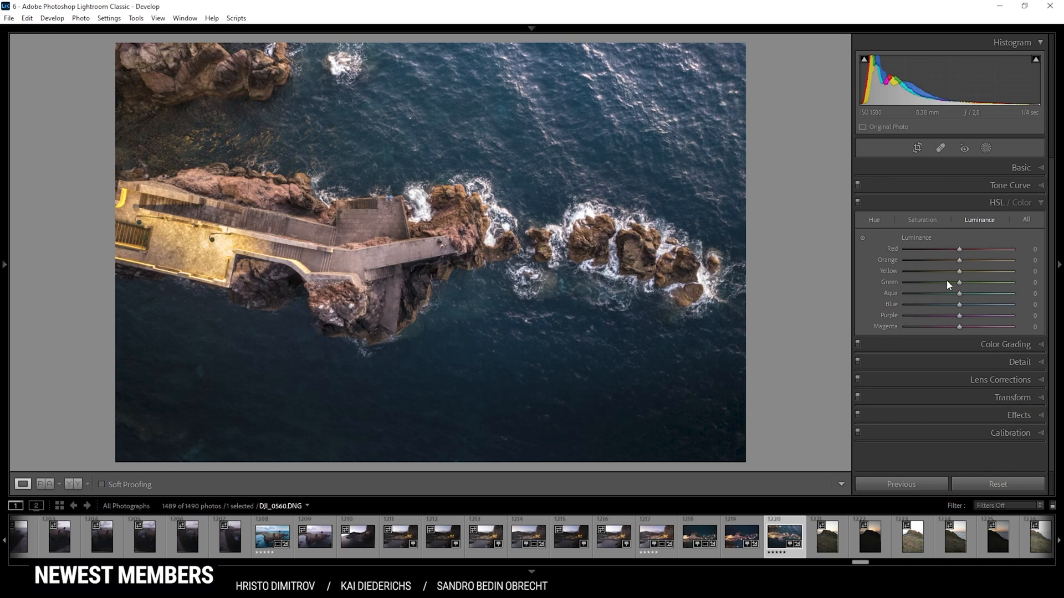
pyautogui.moveTo(962, 260); pyautogui.dragTo(977, 262)
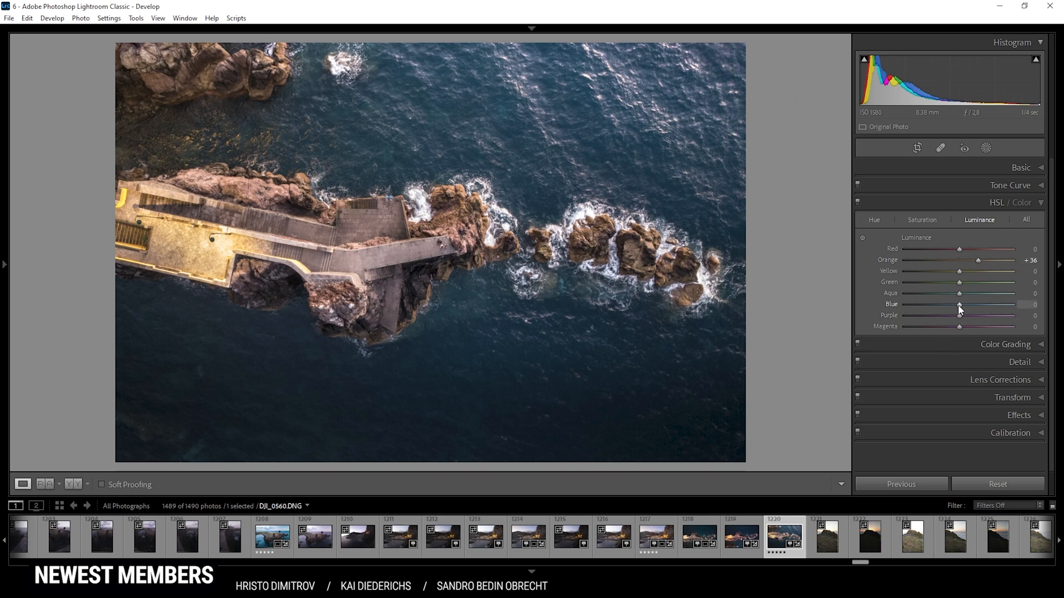
pyautogui.moveTo(958, 305); pyautogui.dragTo(873, 303)
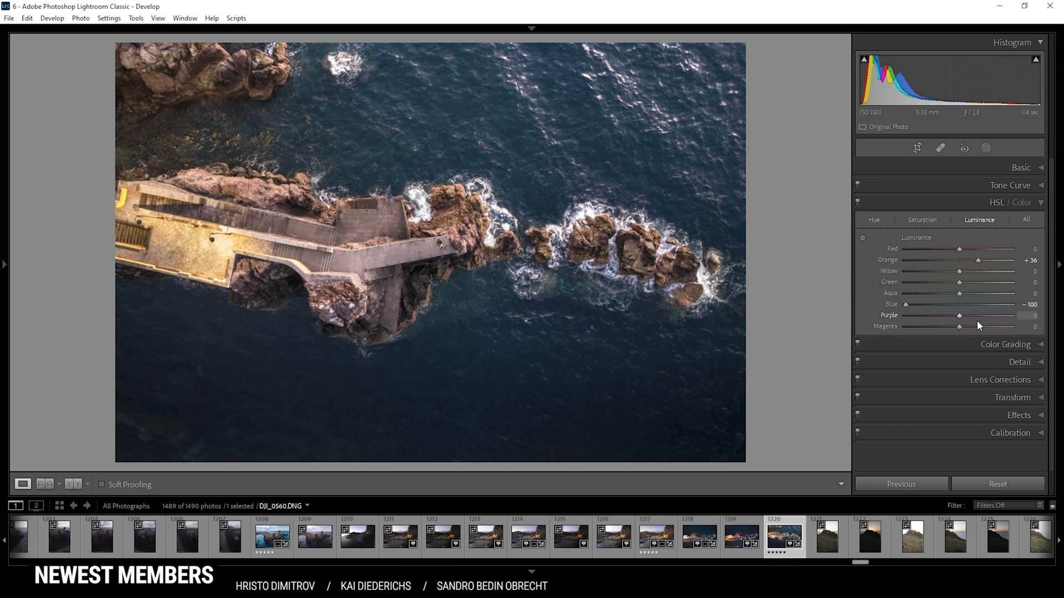
# Reduce HSL saturation of Red to −52 and of Yellow, Aqua, Purple and Magenta to −100, and raise Orange and Blue saturation
pyautogui.click(913, 219)
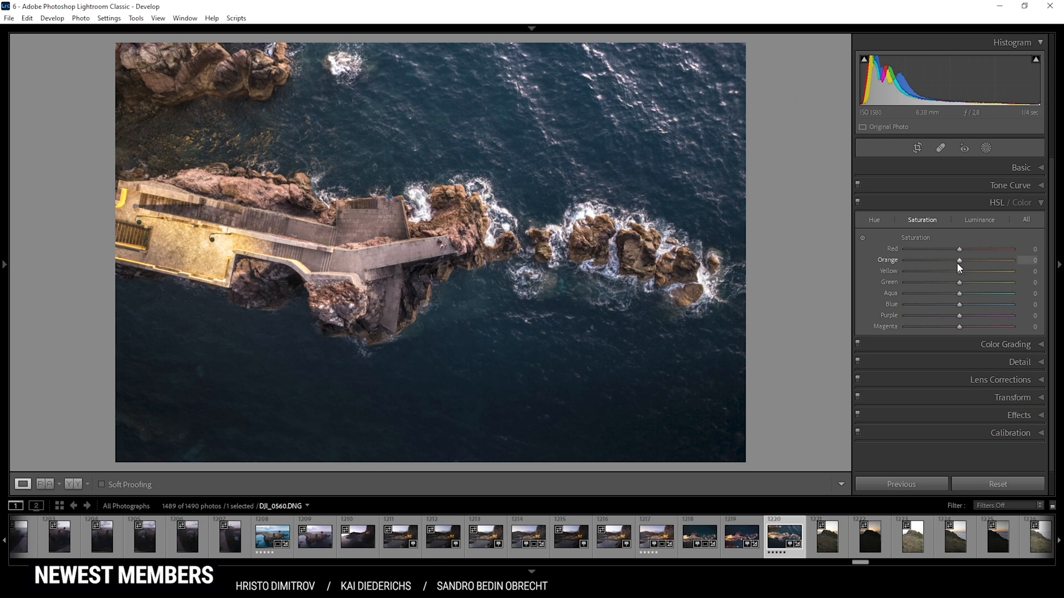
pyautogui.moveTo(959, 249); pyautogui.dragTo(931, 249)
pyautogui.moveTo(962, 327); pyautogui.dragTo(726, 327)
pyautogui.moveTo(906, 315); pyautogui.dragTo(723, 302)
pyautogui.moveTo(939, 291); pyautogui.dragTo(807, 290)
pyautogui.moveTo(959, 271); pyautogui.dragTo(946, 272)
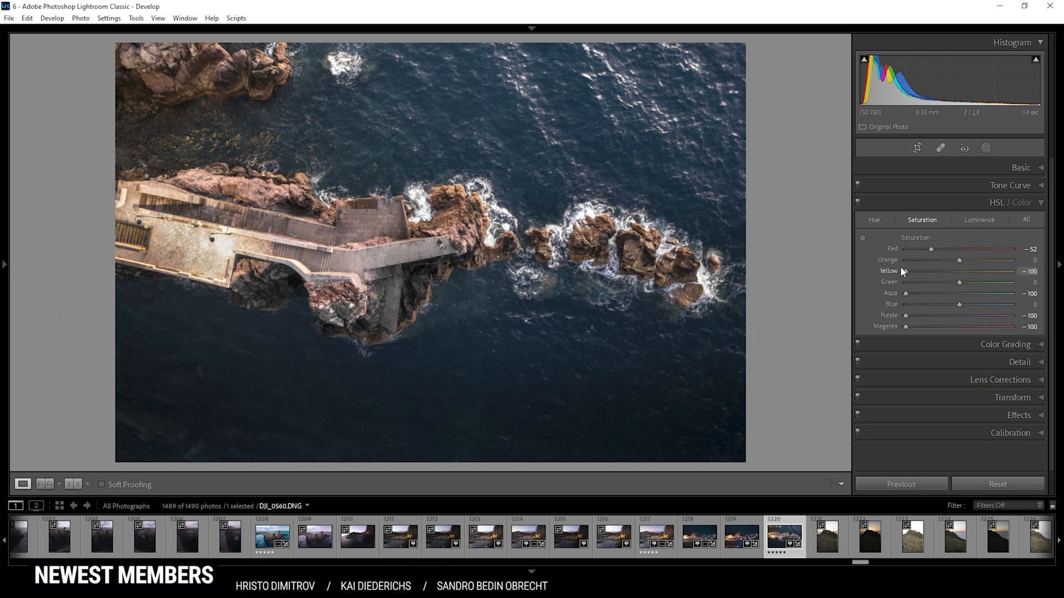
pyautogui.moveTo(832, 265); pyautogui.dragTo(832, 264)
pyautogui.moveTo(960, 264); pyautogui.dragTo(981, 264)
pyautogui.moveTo(960, 304); pyautogui.dragTo(969, 304)
# Color-grade the shadows with Hue 218 and Saturation 6
pyautogui.click(948, 347)
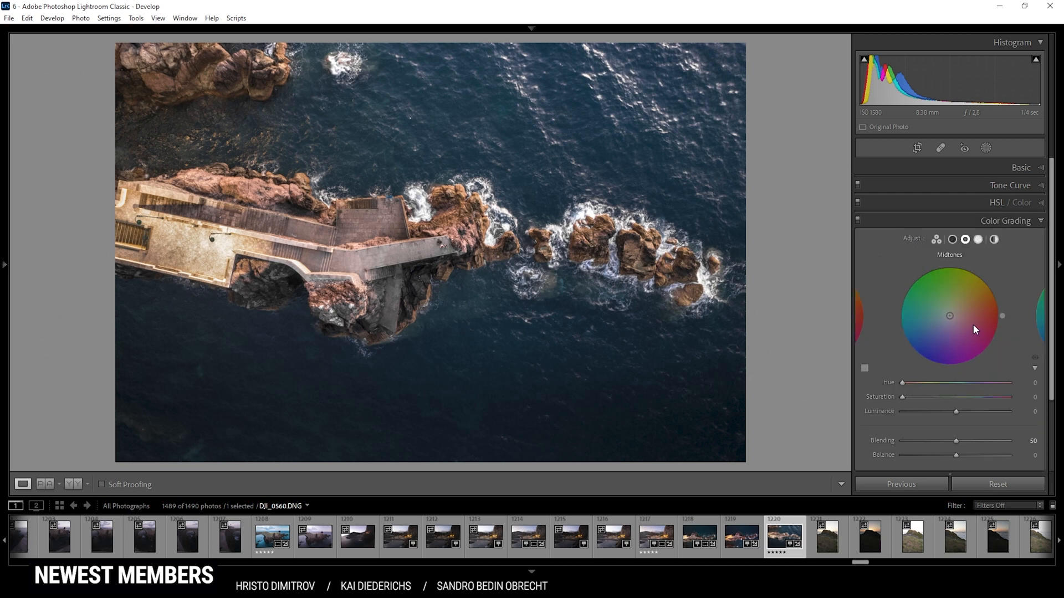
pyautogui.click(953, 241)
pyautogui.moveTo(903, 382); pyautogui.dragTo(969, 383)
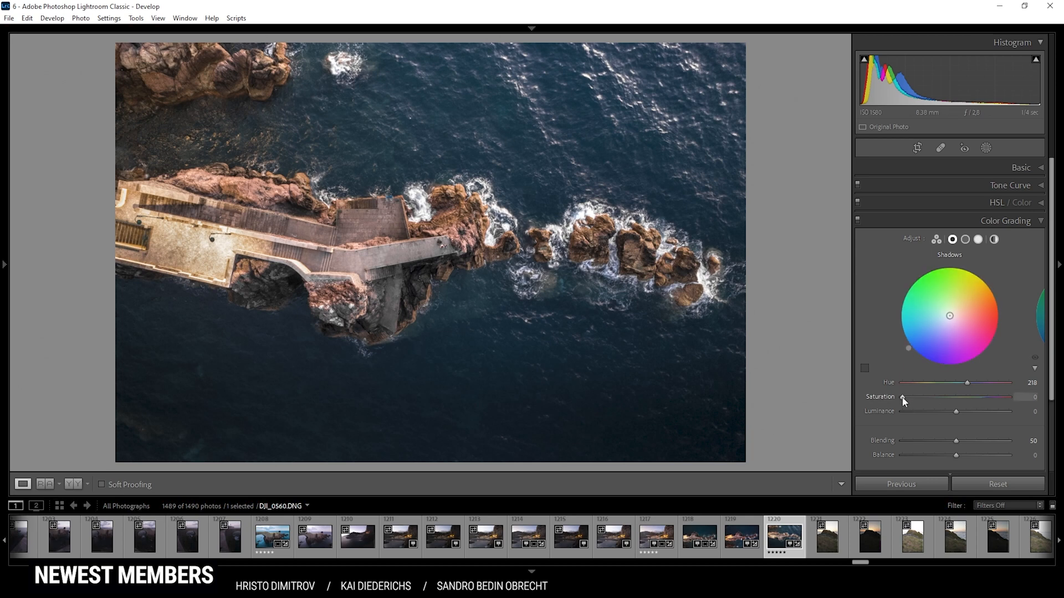
pyautogui.moveTo(902, 397); pyautogui.dragTo(906, 399)
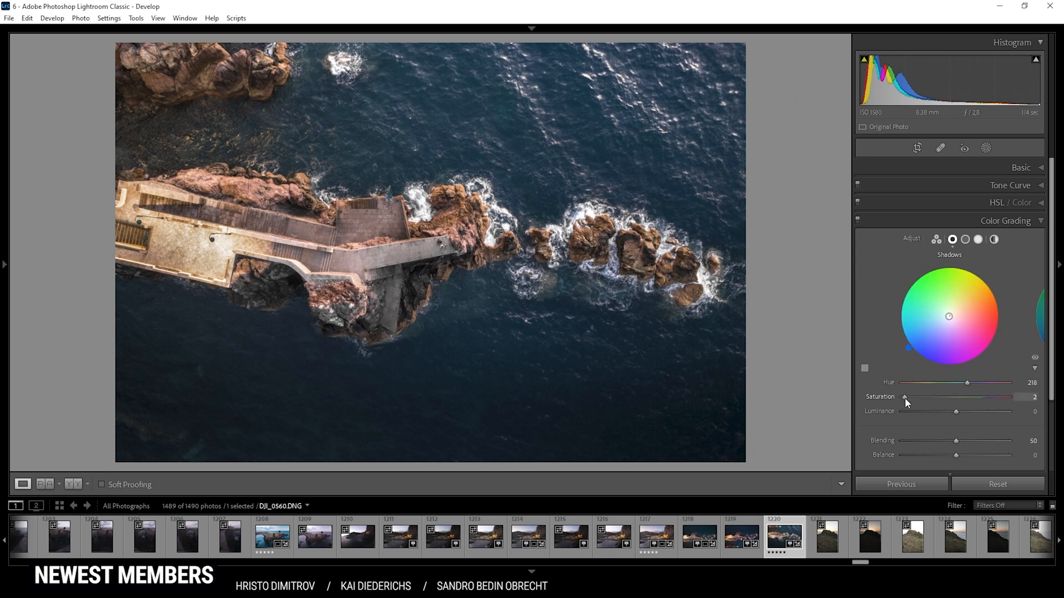
pyautogui.moveTo(906, 400); pyautogui.dragTo(909, 400)
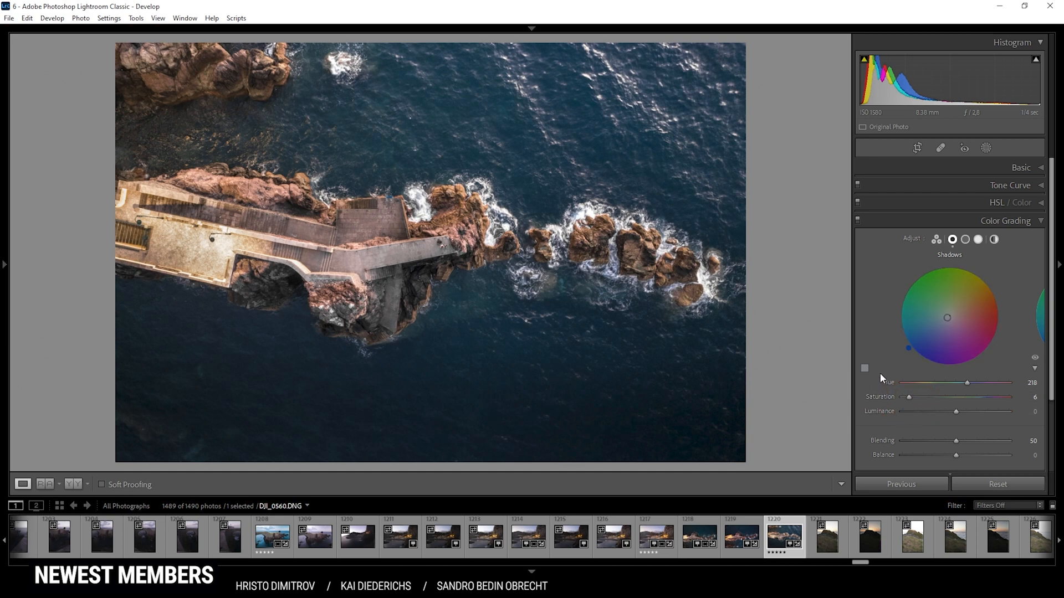
# Color-grade the midtones with Hue 198 and Saturation 12
pyautogui.click(965, 239)
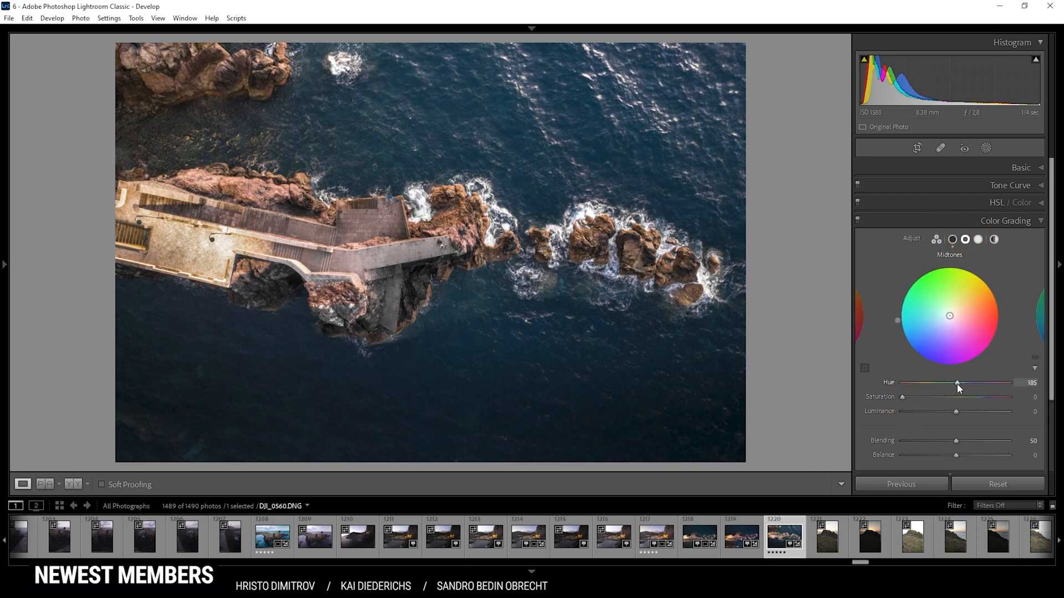
pyautogui.moveTo(952, 384); pyautogui.dragTo(962, 383)
pyautogui.moveTo(962, 384); pyautogui.dragTo(963, 384)
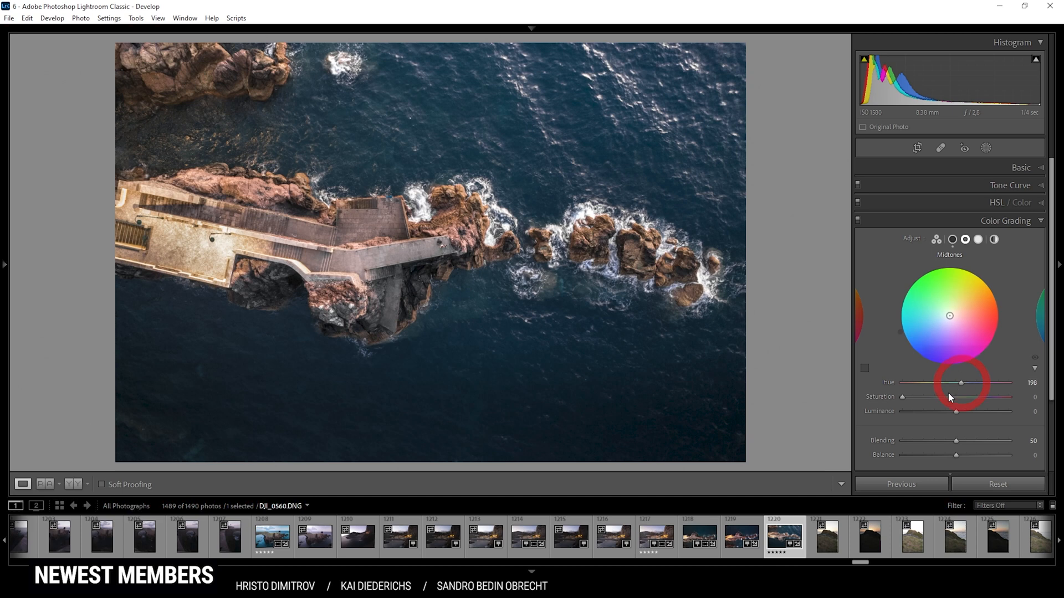
pyautogui.moveTo(902, 397); pyautogui.dragTo(915, 399)
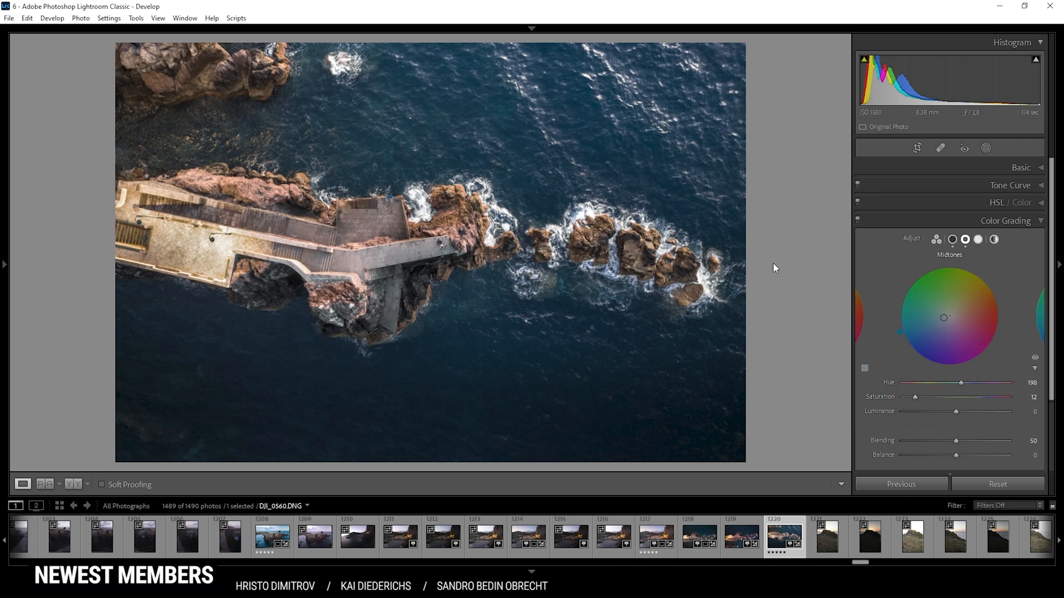
pyautogui.click(1038, 222)
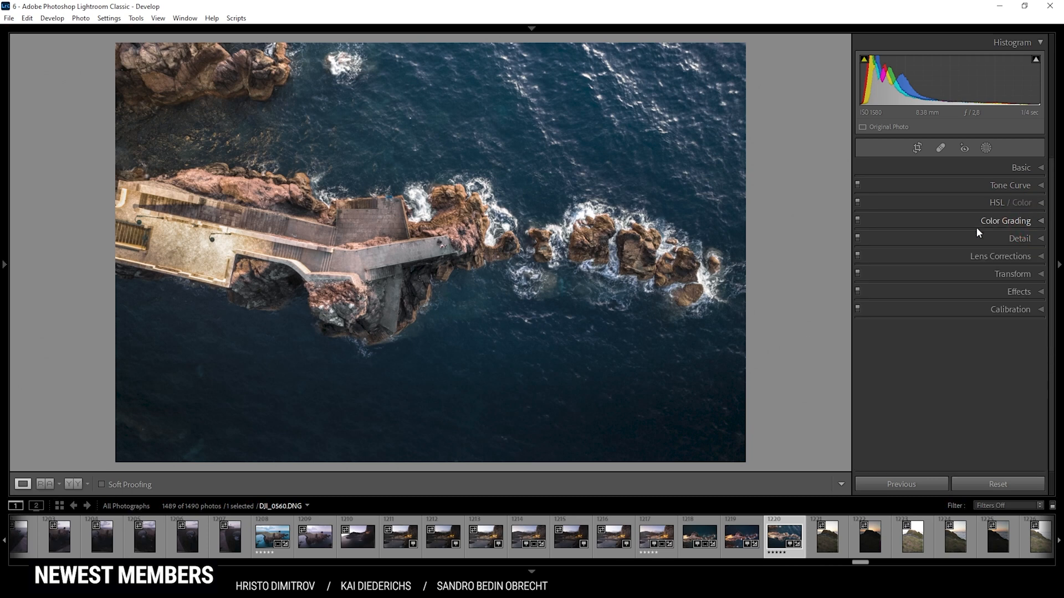
# Calibrate the Blue Primary to Hue −32 and Saturation +40, and compare the photo before and after
pyautogui.click(971, 309)
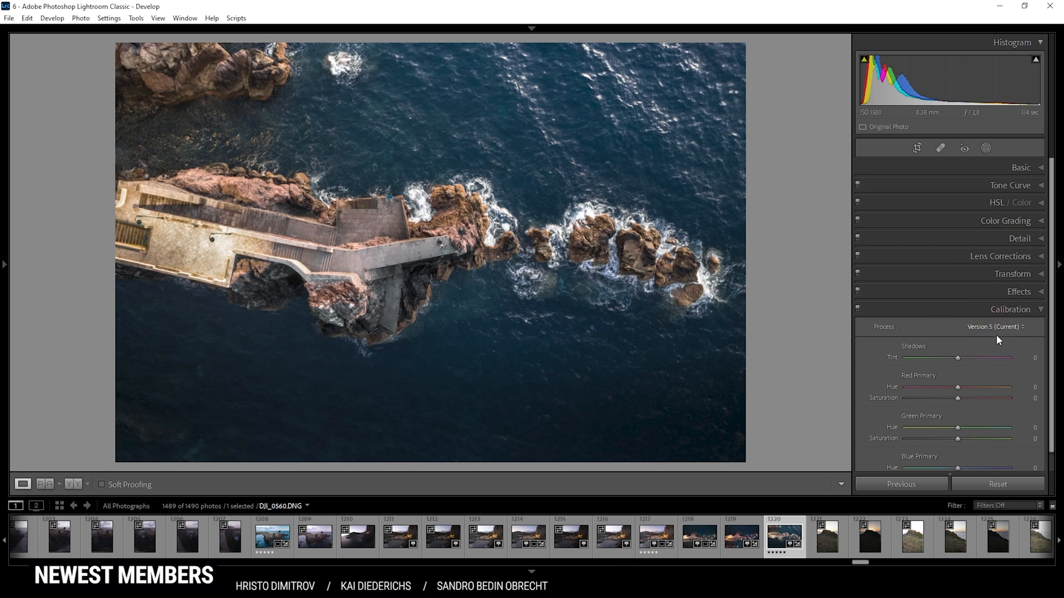
pyautogui.scroll(-1, 989, 377)
pyautogui.moveTo(958, 448); pyautogui.dragTo(981, 460)
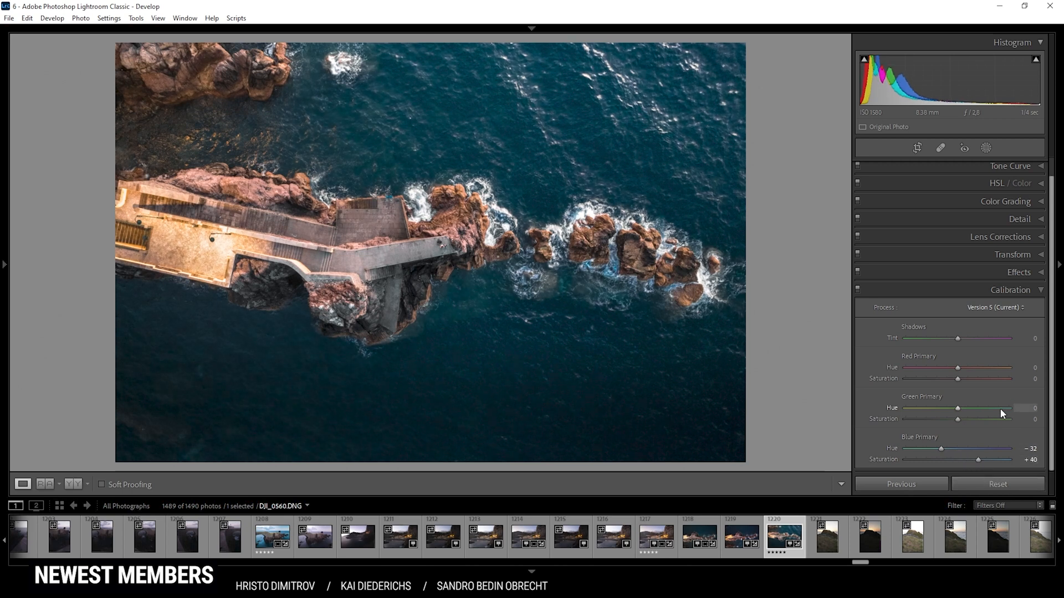
pyautogui.click(78, 486)
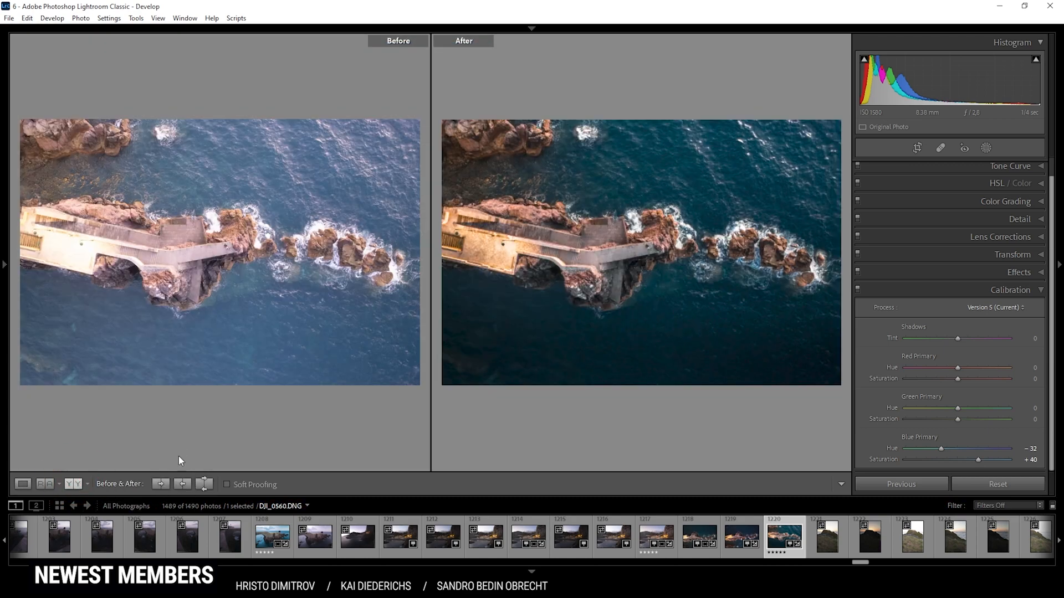
pyautogui.click(23, 485)
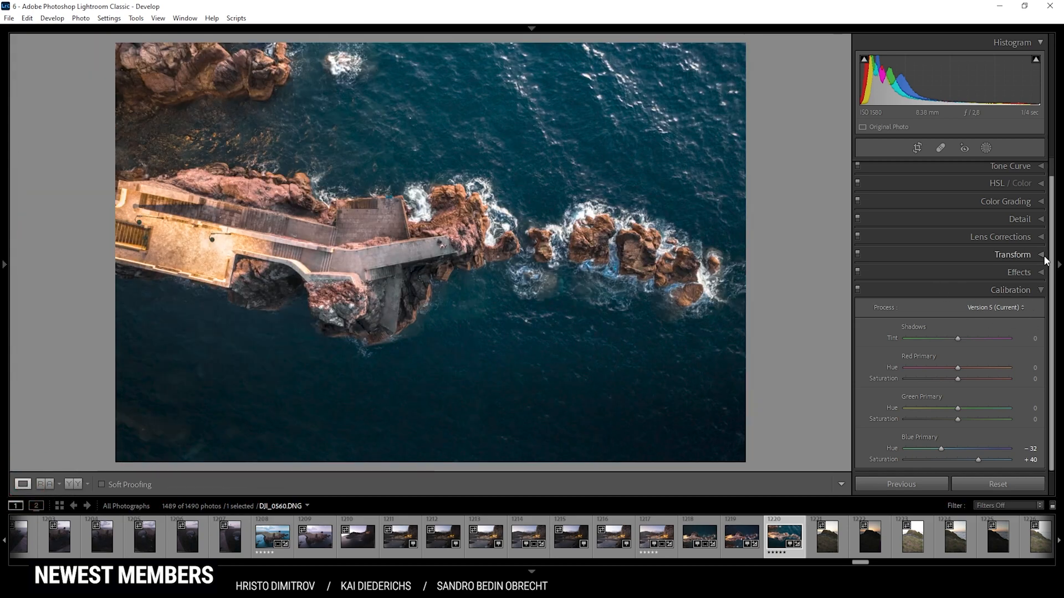
# Sharpen the photo with Amount 96, Radius 0.5, Detail 100 and Masking 77
pyautogui.moveTo(1050, 255); pyautogui.dragTo(1051, 225)
pyautogui.click(1008, 237)
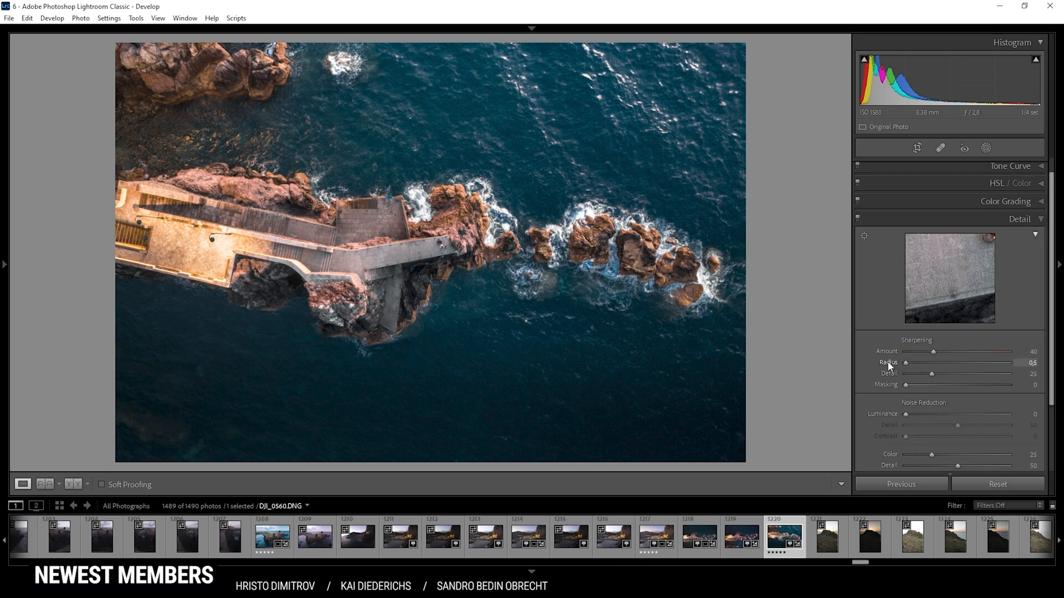
pyautogui.moveTo(932, 373); pyautogui.dragTo(1053, 391)
pyautogui.keyDown('alt'); pyautogui.moveTo(911, 386); pyautogui.dragTo(985, 390); pyautogui.keyUp('alt')
pyautogui.click(933, 351)
pyautogui.moveTo(955, 351); pyautogui.dragTo(971, 351)
# Open the edited photo DJI_0560.DNG in Adobe Photoshop 2022 and duplicate the Background layer
pyautogui.rightClick(774, 541)
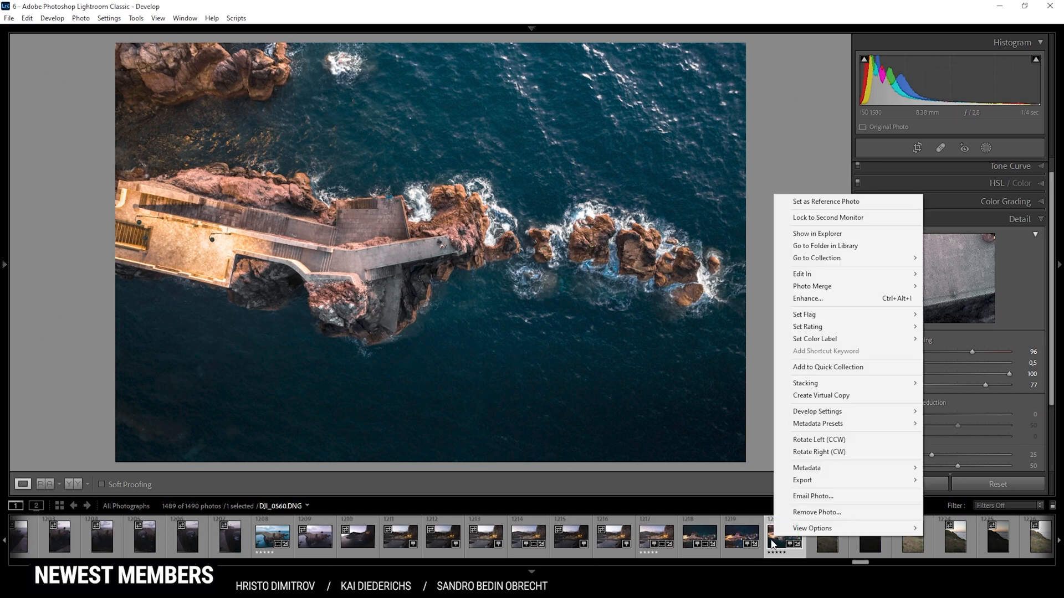
pyautogui.moveTo(825, 274)
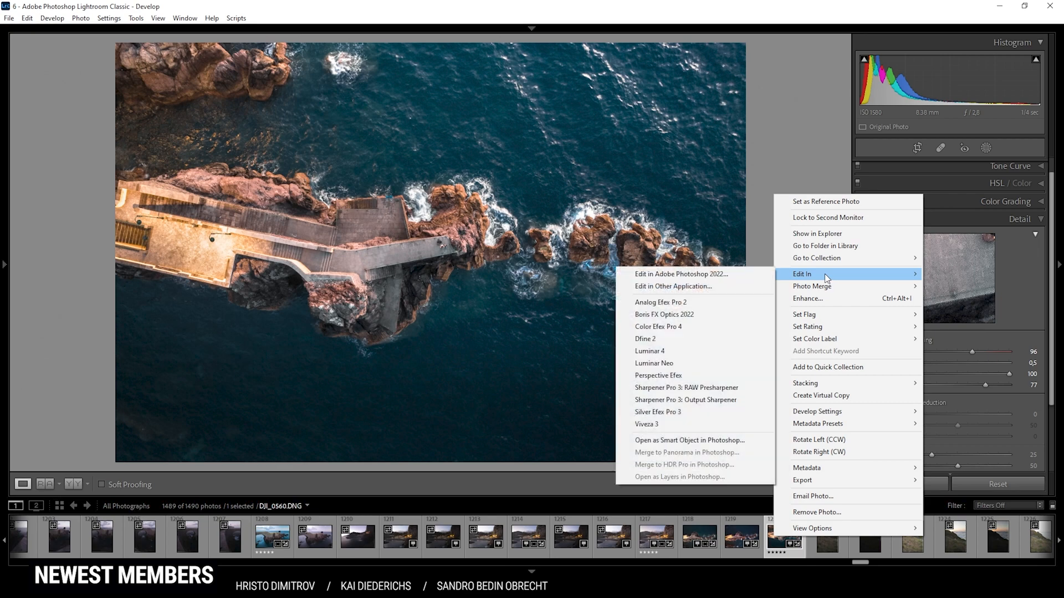
pyautogui.click(733, 274)
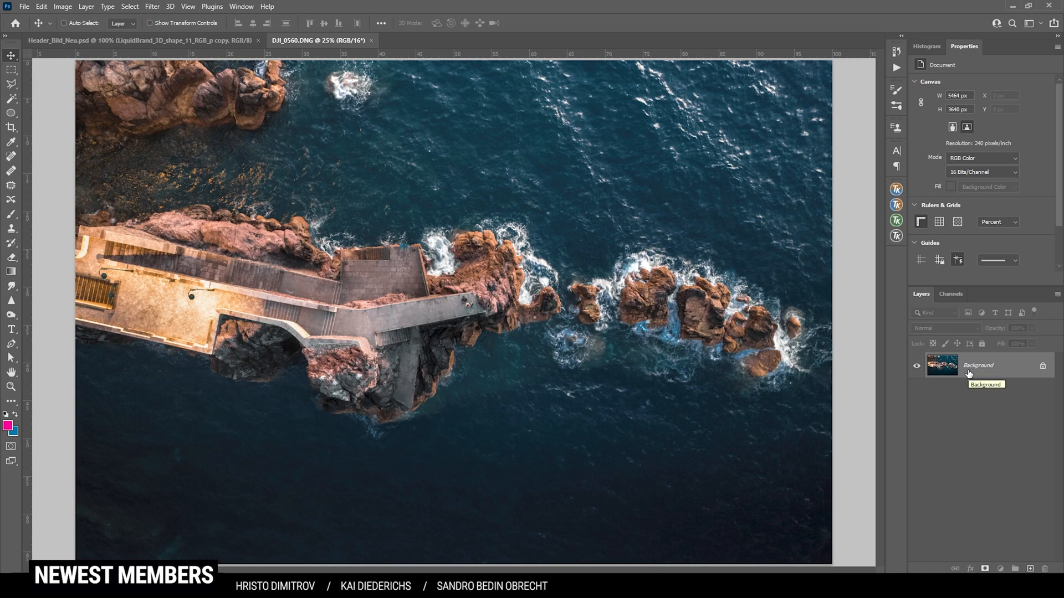
pyautogui.hotkey('ctrl', 'j')
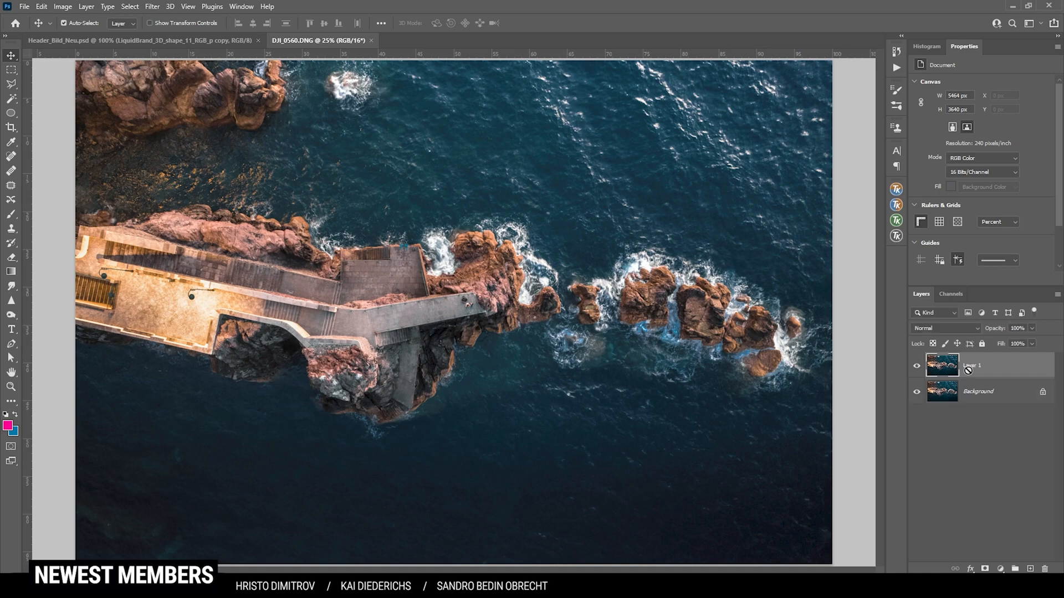
# Select the rocks in the photo's upper-left corner together with the nearby white foam patch, using the Polygonal Lasso
pyautogui.scroll(1, 233, 114)
pyautogui.scroll(3, 266, 115)
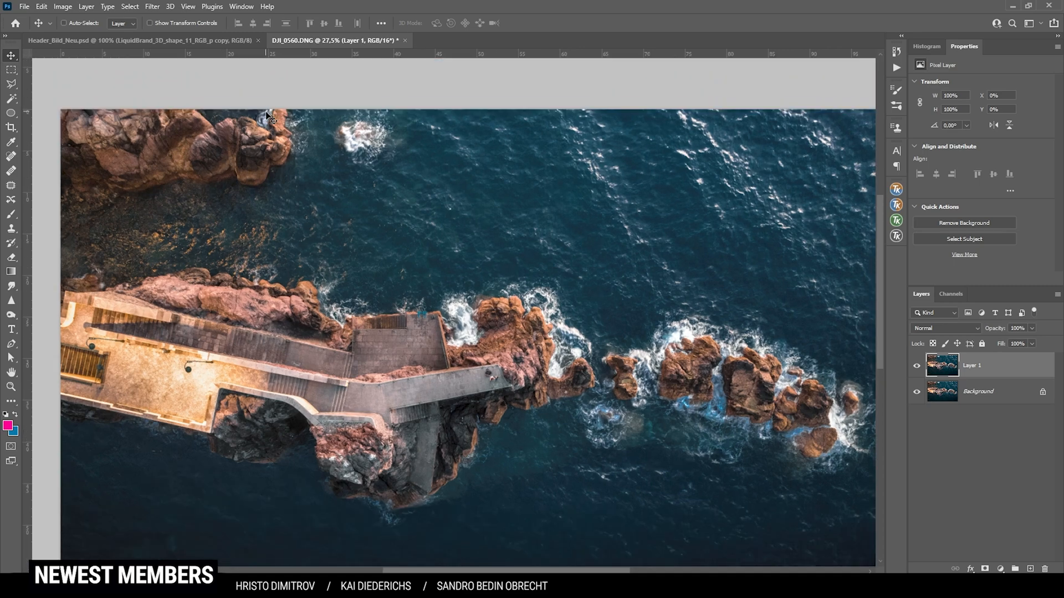
pyautogui.hscroll(-2, 132, 131)
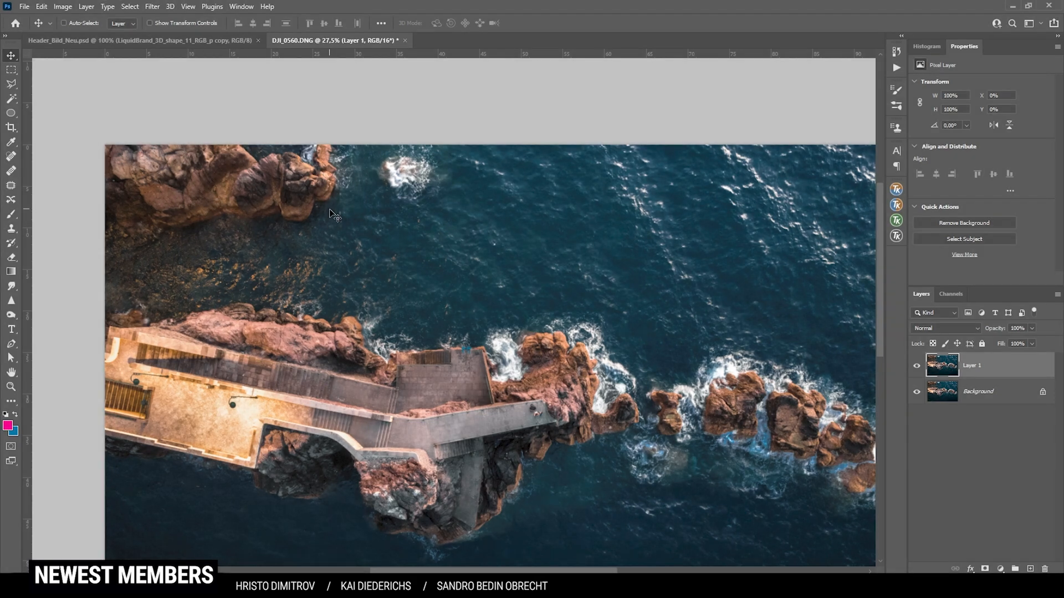
pyautogui.click(11, 83)
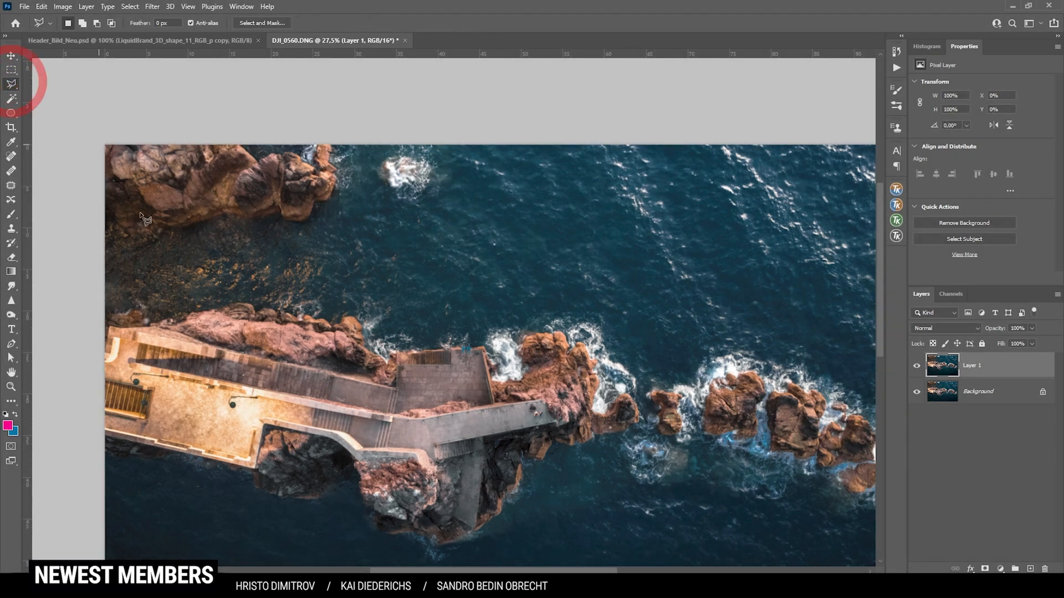
pyautogui.click(92, 278)
pyautogui.click(207, 239)
pyautogui.click(323, 228)
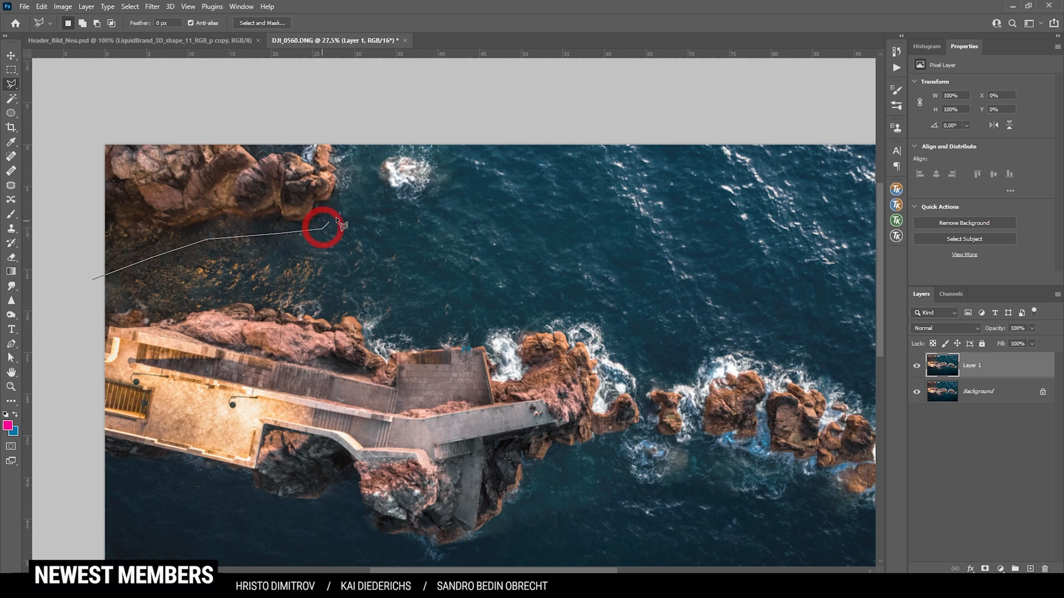
pyautogui.click(356, 178)
pyautogui.click(384, 176)
pyautogui.click(411, 198)
pyautogui.click(434, 163)
pyautogui.click(381, 149)
pyautogui.click(376, 171)
pyautogui.click(349, 174)
pyautogui.click(341, 145)
pyautogui.click(223, 134)
pyautogui.click(96, 142)
pyautogui.click(98, 208)
pyautogui.click(91, 279)
pyautogui.click(91, 280)
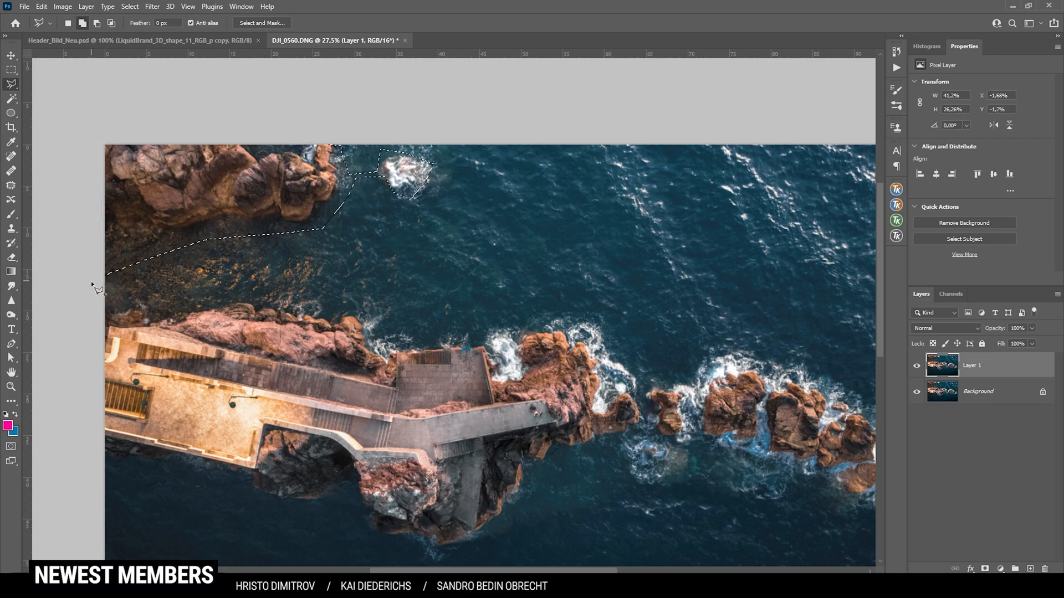
# Fill the selected rocks and foam patch with Content-Aware contents and clear the selection
pyautogui.hotkey('shift', 'F5')
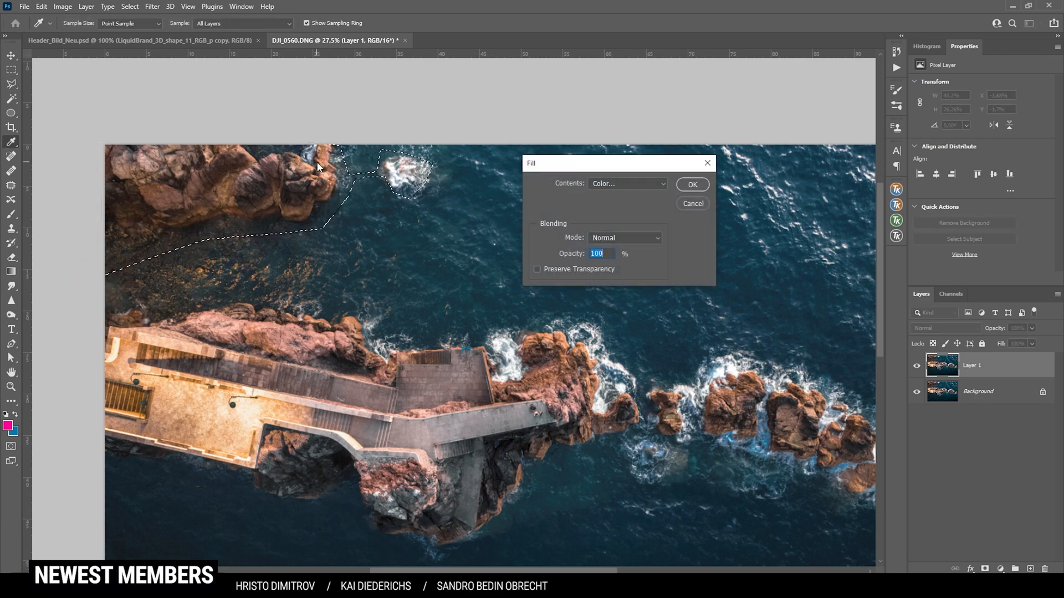
pyautogui.click(610, 185)
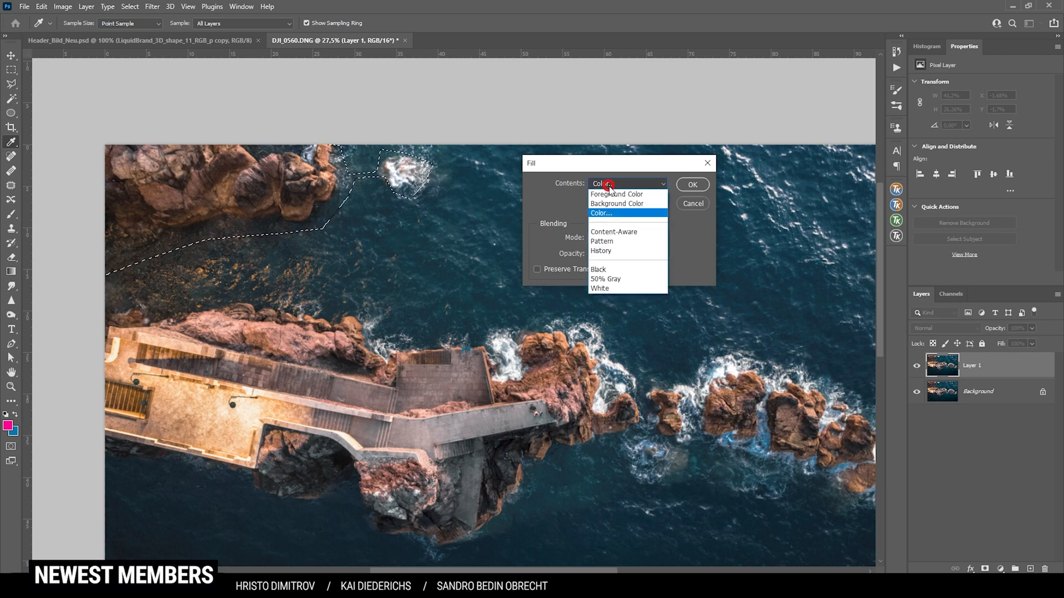
pyautogui.click(616, 233)
pyautogui.click(692, 185)
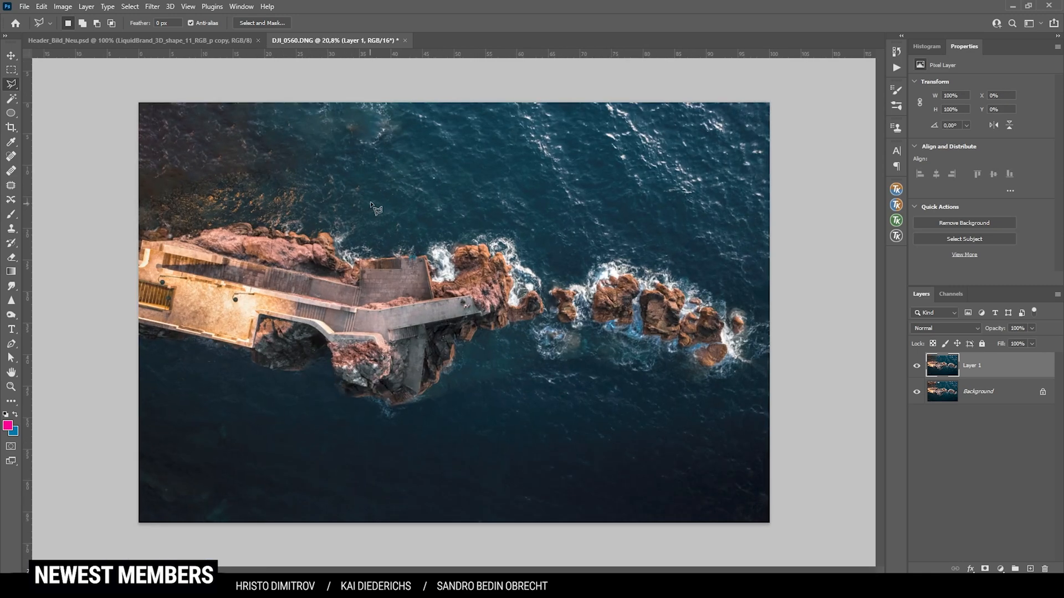
# Clone clean sea water over the dark, blotchy remains in the photo's upper-left area, and compare with the original layer
pyautogui.scroll(1, 175, 166)
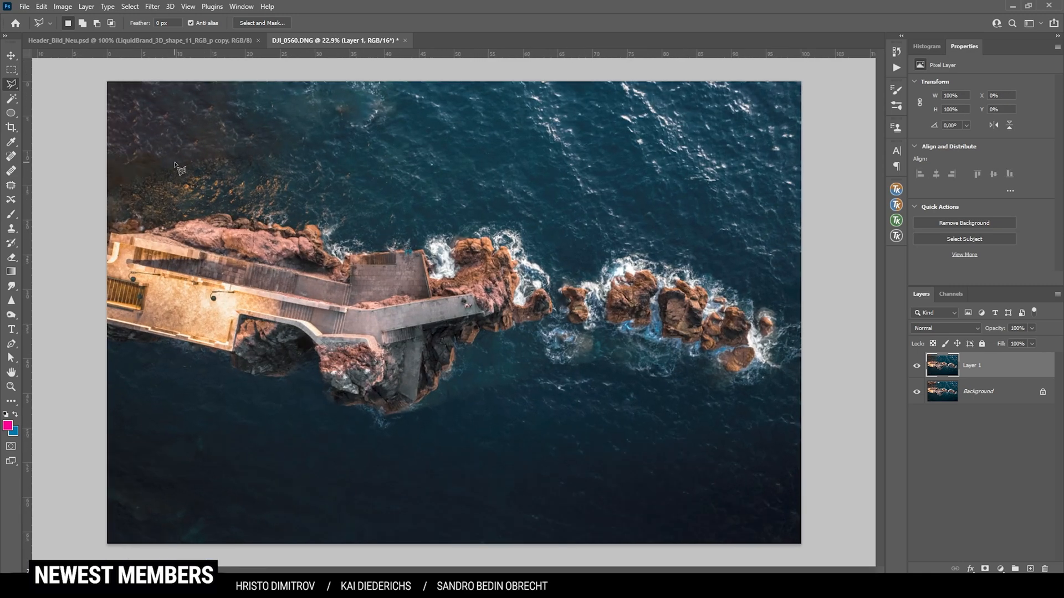
pyautogui.scroll(-1, 175, 166)
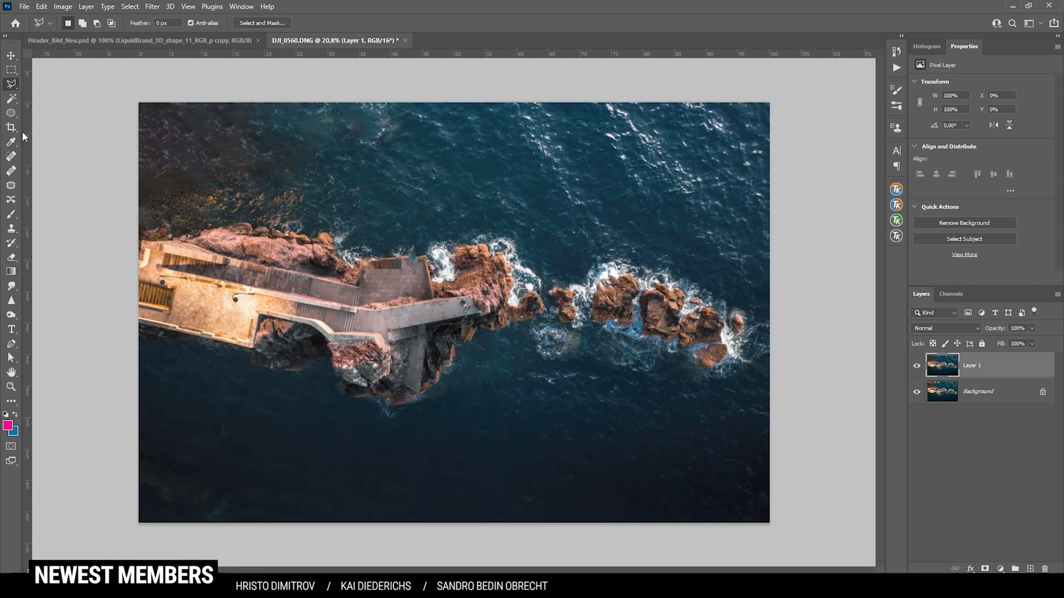
pyautogui.click(11, 229)
pyautogui.moveTo(452, 176); pyautogui.dragTo(499, 183)
pyautogui.keyDown('alt'); pyautogui.click(361, 173); pyautogui.keyUp('alt')
pyautogui.click(372, 108)
pyautogui.moveTo(496, 125); pyautogui.dragTo(483, 126)
pyautogui.moveTo(576, 138); pyautogui.dragTo(558, 129)
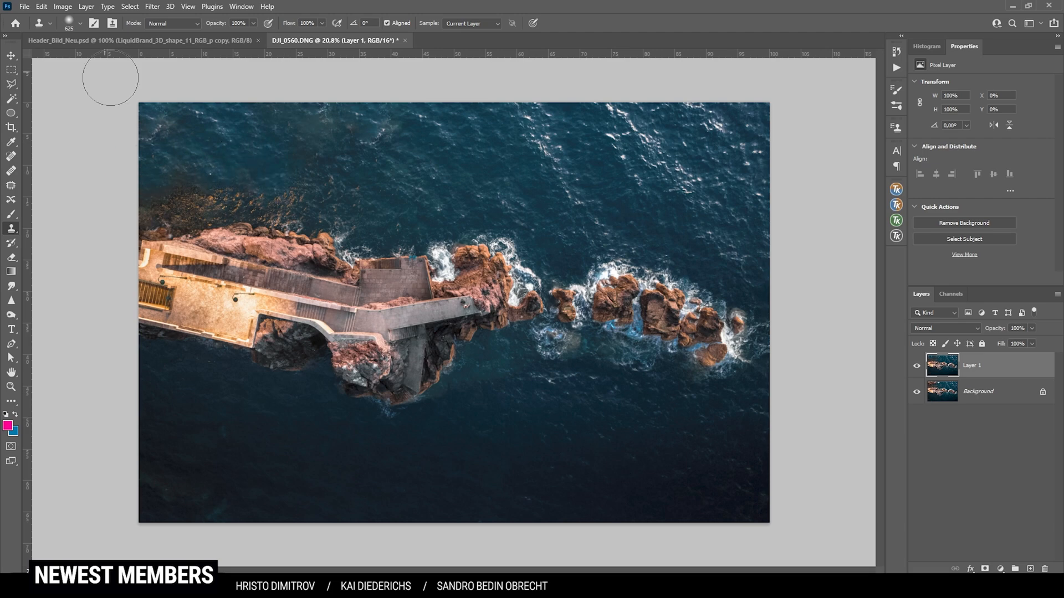
pyautogui.scroll(-1, 111, 78)
pyautogui.click(916, 366)
pyautogui.click(916, 366)
# Clone dark sea water over the lighter greenish patches in the photo's lower-left area
pyautogui.moveTo(340, 470); pyautogui.dragTo(277, 457)
pyautogui.scroll(6, 227, 471)
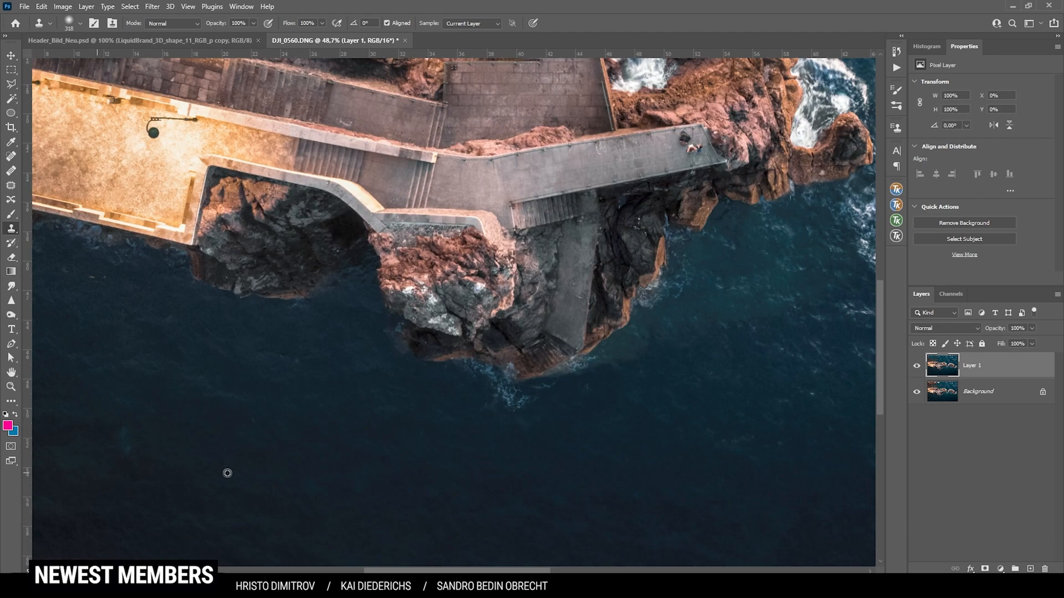
pyautogui.hscroll(-4, 222, 465)
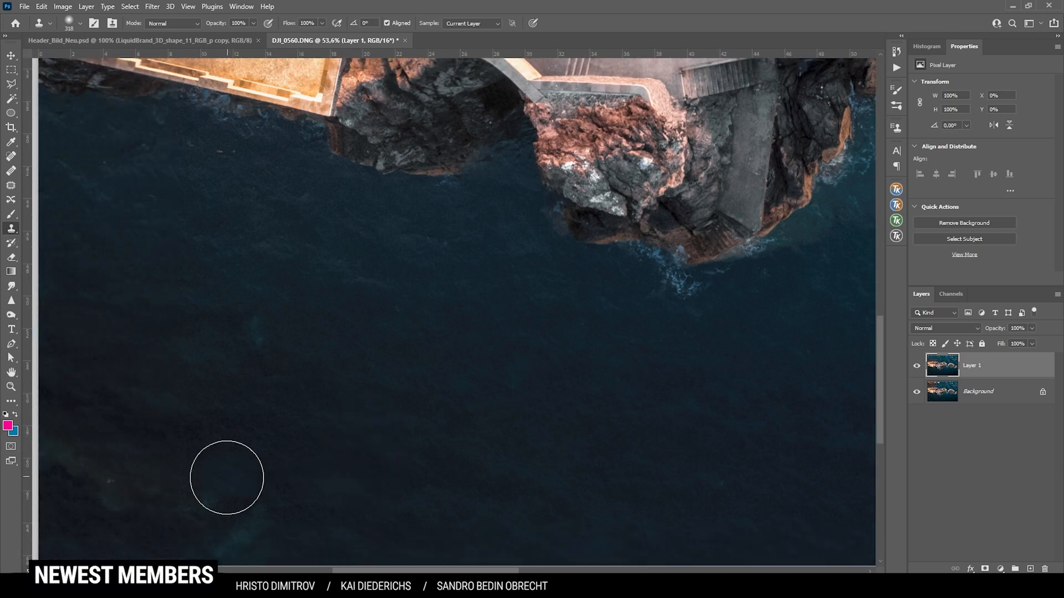
pyautogui.scroll(-2, 227, 477)
pyautogui.hscroll(-1, 236, 499)
pyautogui.moveTo(357, 271); pyautogui.dragTo(341, 277)
pyautogui.click(290, 264)
pyautogui.keyDown('alt'); pyautogui.click(389, 448); pyautogui.keyUp('alt')
pyautogui.click(292, 453)
pyautogui.click(263, 473)
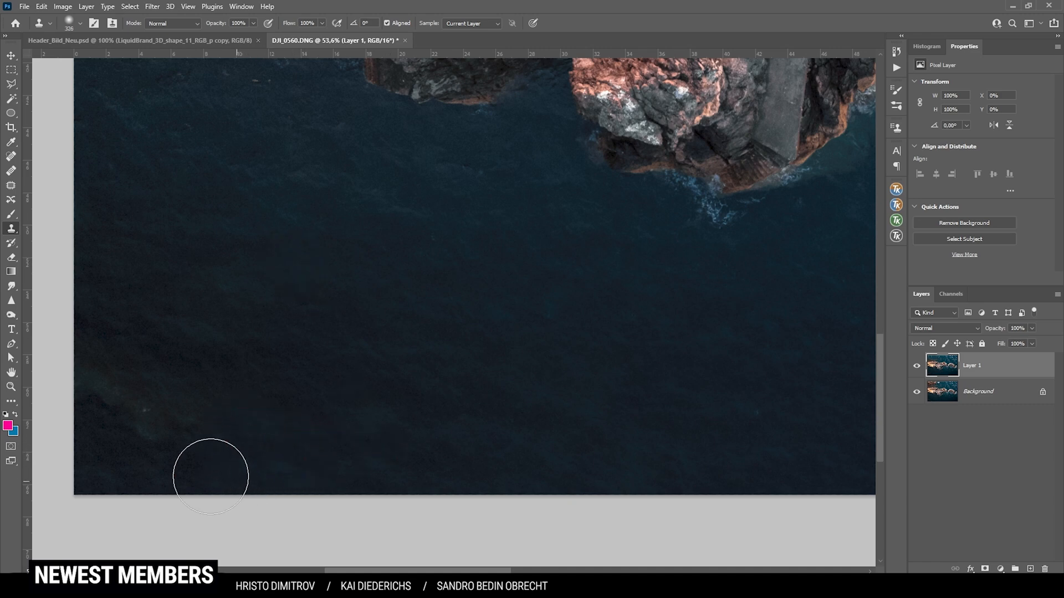
pyautogui.click(90, 386)
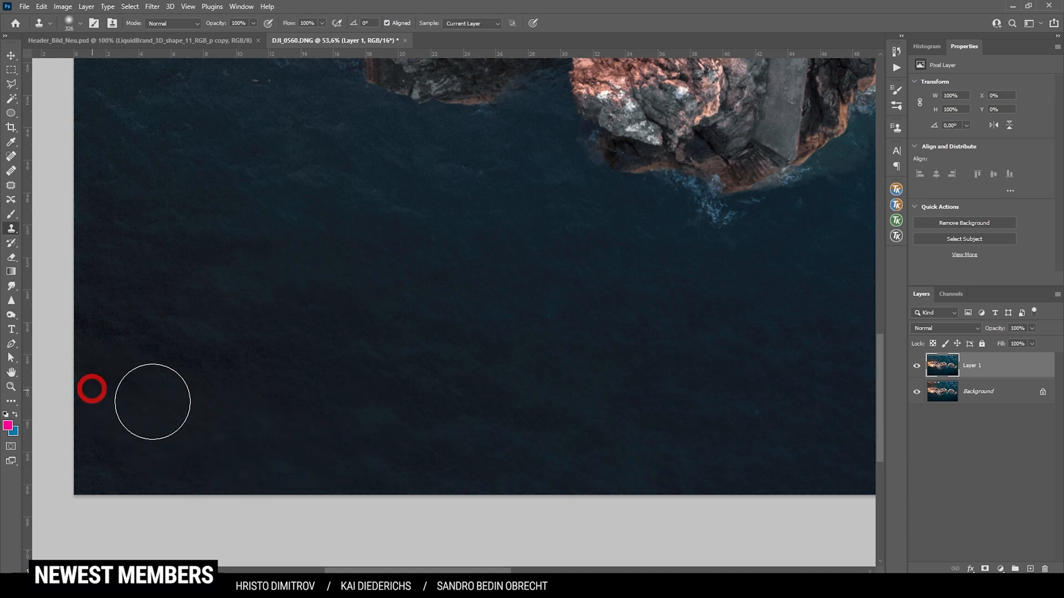
# Compare the retouched Layer 1 with the original Background by repeatedly toggling the layer's visibility
pyautogui.scroll(-5, 482, 364)
pyautogui.click(917, 367)
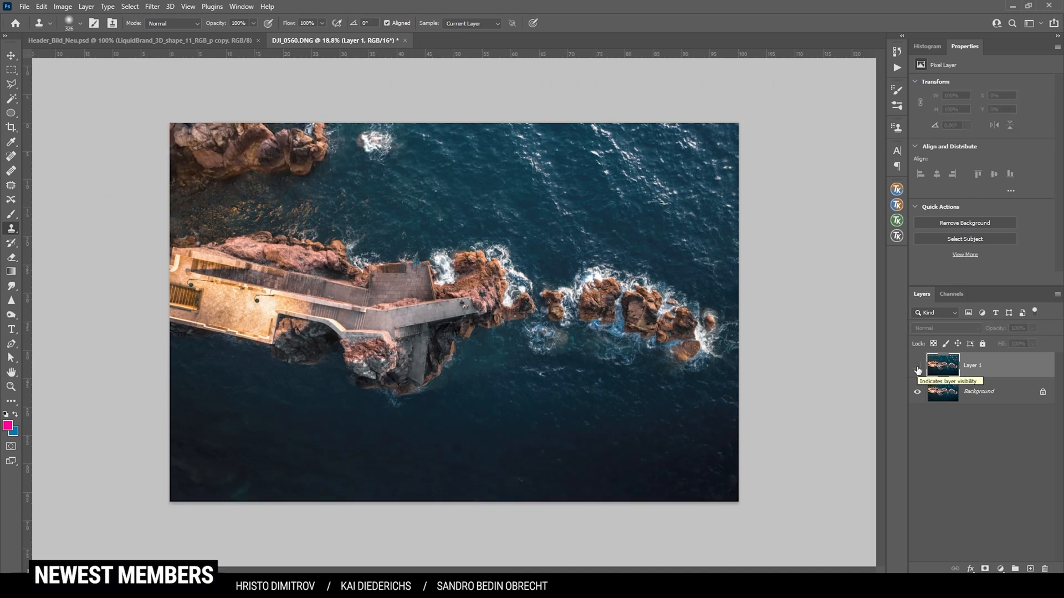
pyautogui.click(917, 368)
pyautogui.click(917, 367)
pyautogui.click(917, 367)
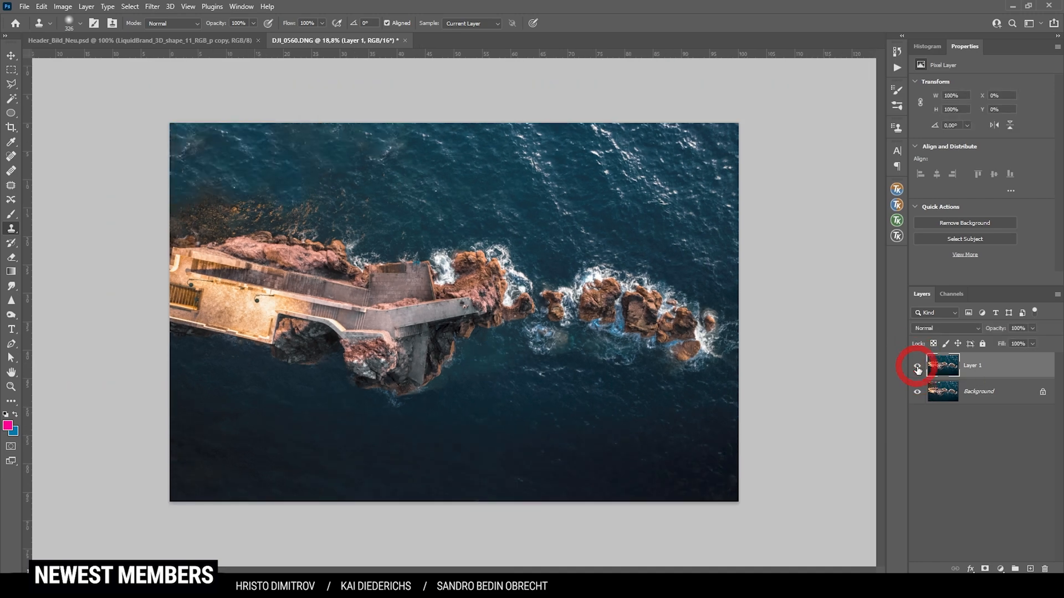
pyautogui.click(916, 368)
pyautogui.click(917, 368)
pyautogui.click(917, 368)
pyautogui.click(917, 368)
pyautogui.click(917, 367)
pyautogui.click(917, 367)
pyautogui.click(917, 368)
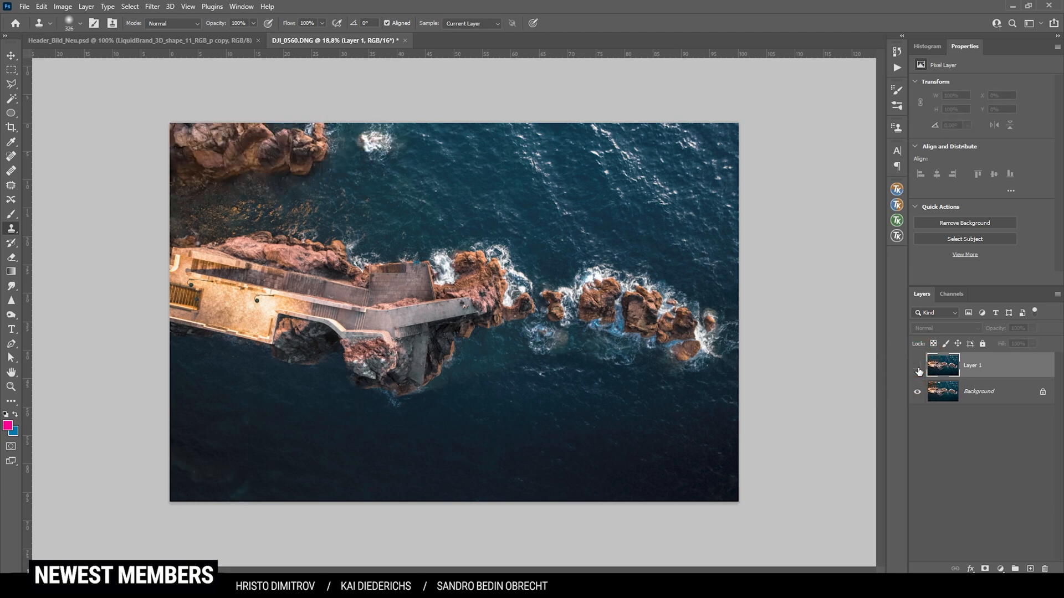
# Show Layer 1, add a black layer mask to it, and paint white over the photo's lower-left water to reveal the retouching there
pyautogui.click(917, 368)
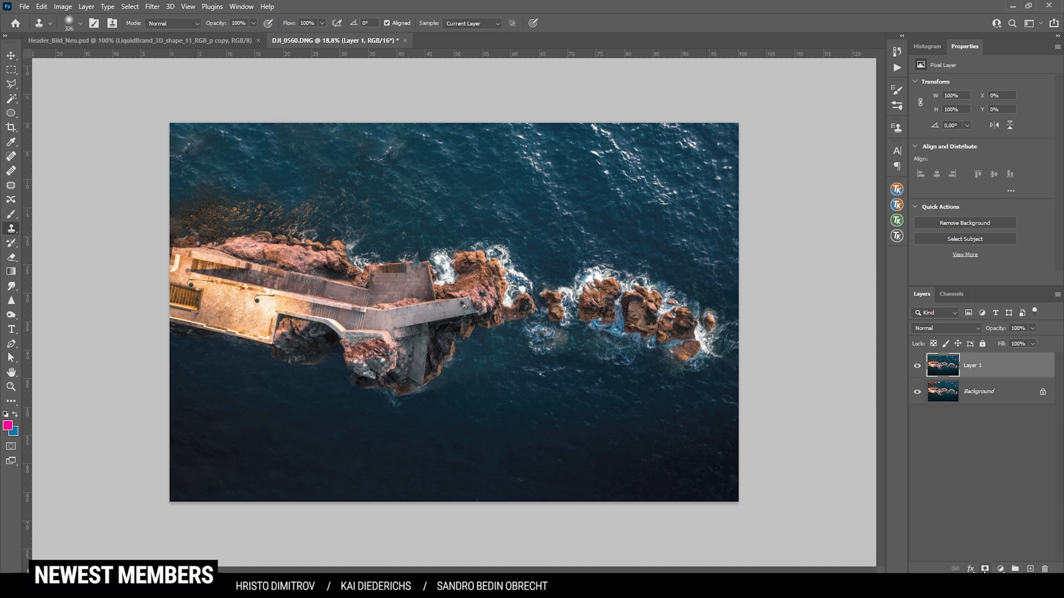
pyautogui.keyDown('alt'); pyautogui.click(985, 570); pyautogui.keyUp('alt')
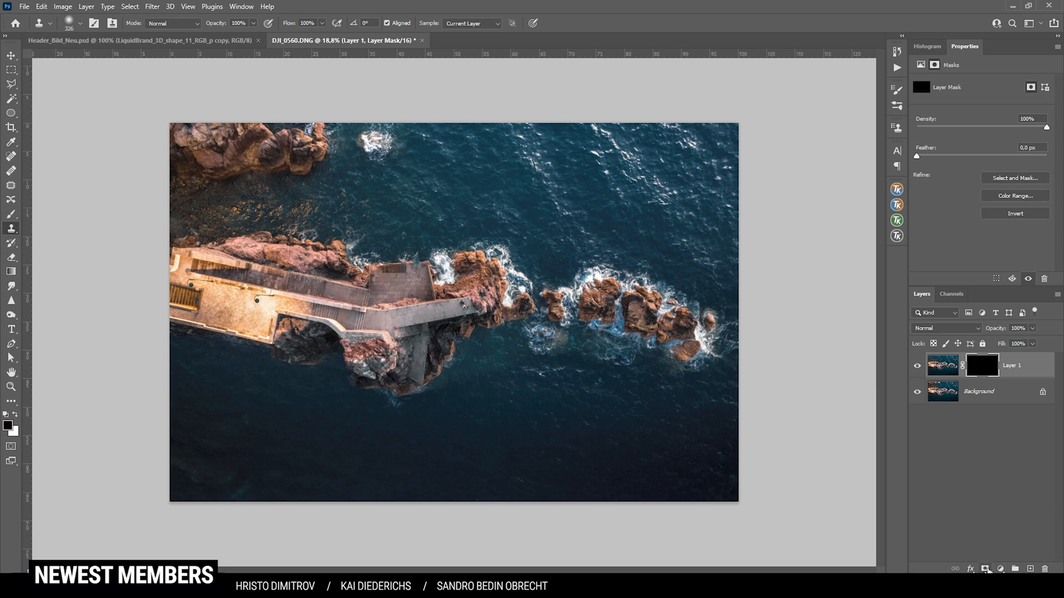
pyautogui.press('b')
pyautogui.press('x')
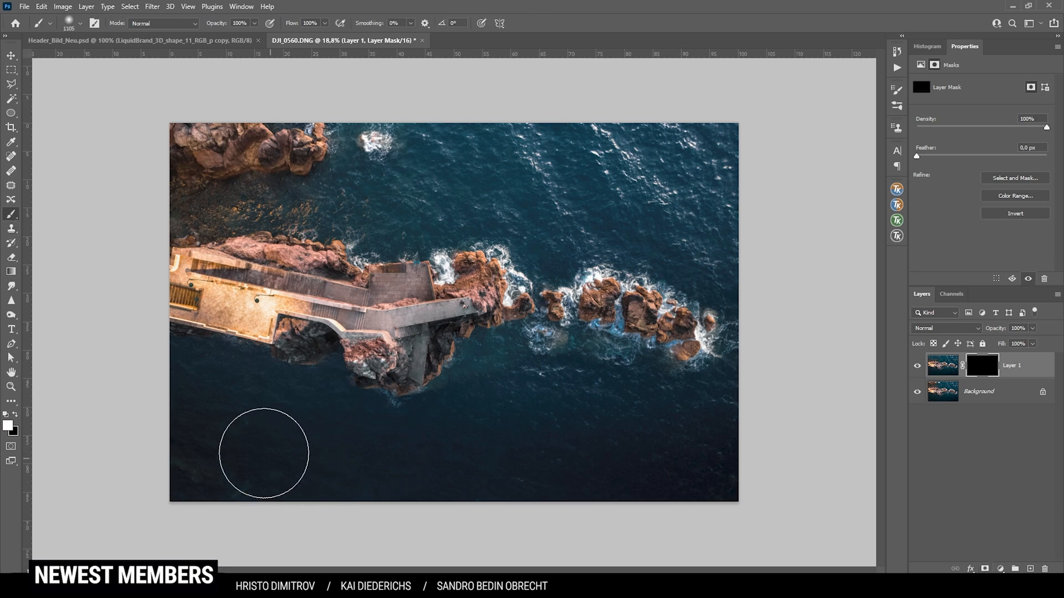
pyautogui.moveTo(264, 454); pyautogui.dragTo(241, 445)
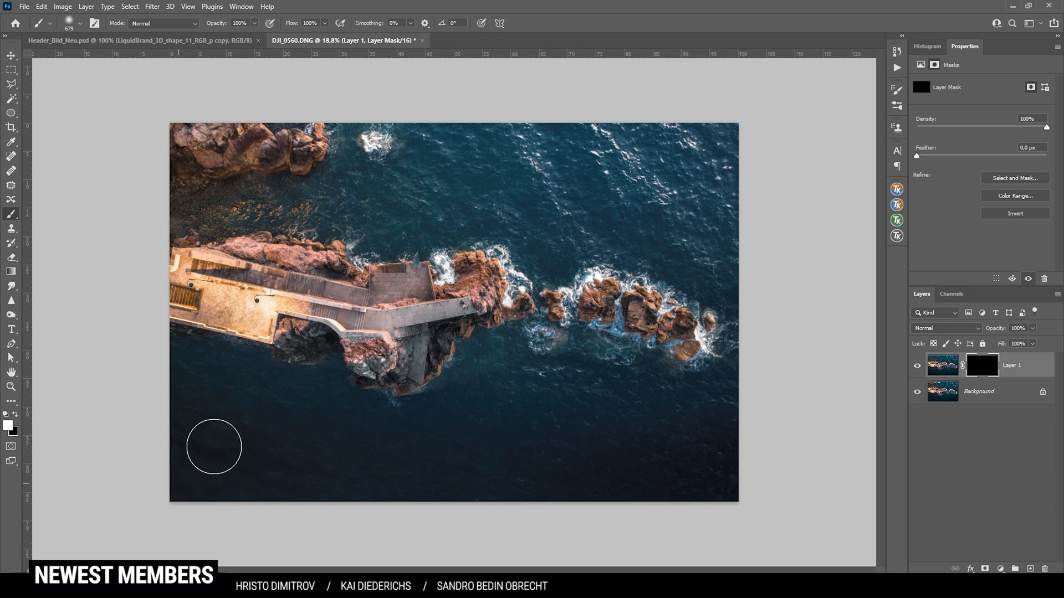
pyautogui.moveTo(234, 465); pyautogui.dragTo(223, 457)
pyautogui.hotkey('ctrl', '2')
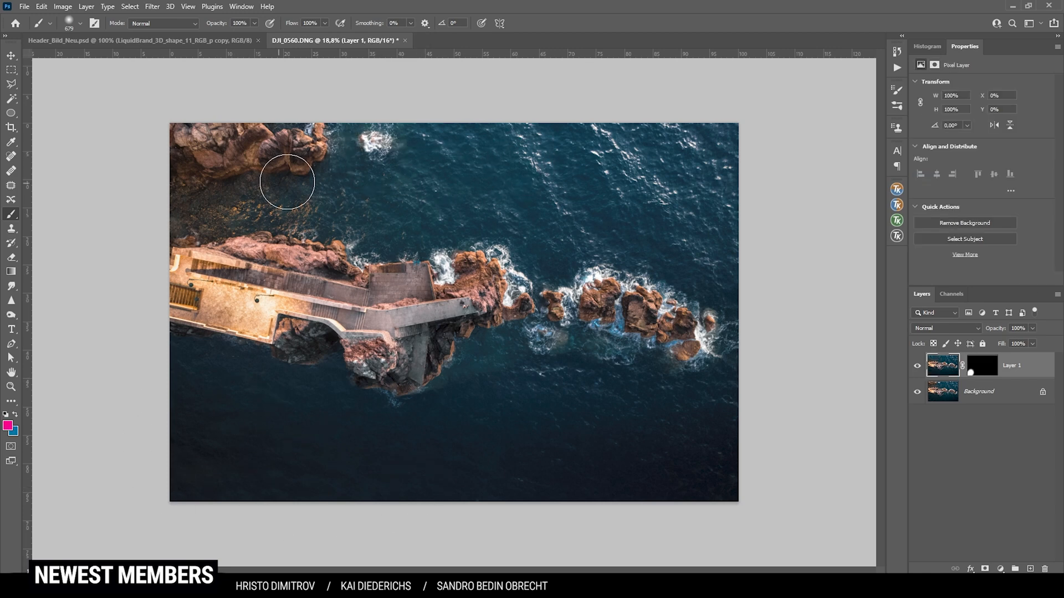
# Merge the layers into one and clone clean sea water over the white foam patch beside the upper-left rocks
pyautogui.click(11, 228)
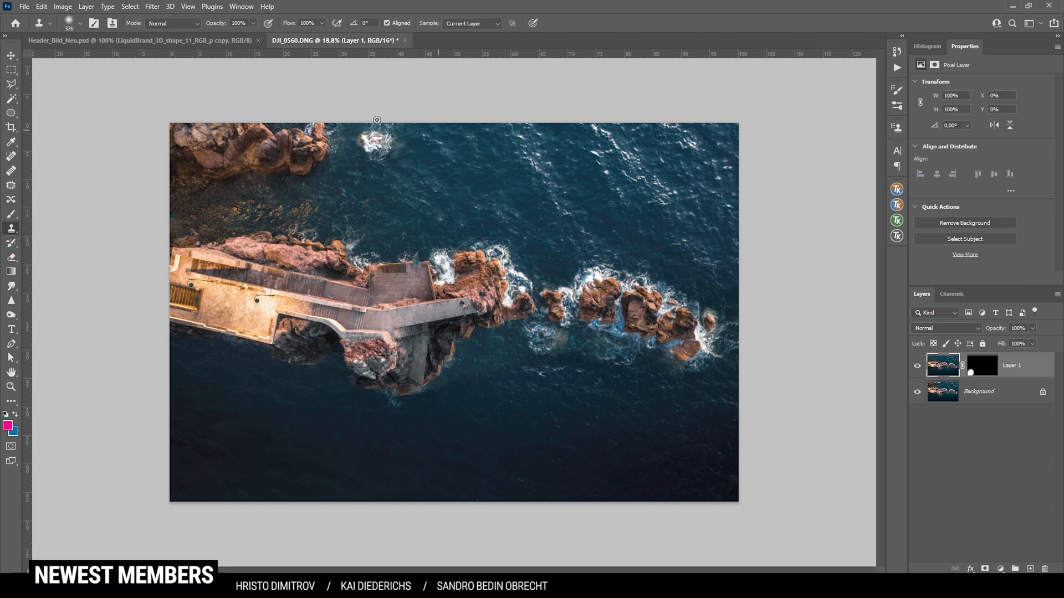
pyautogui.scroll(4, 408, 105)
pyautogui.moveTo(430, 221); pyautogui.dragTo(442, 222)
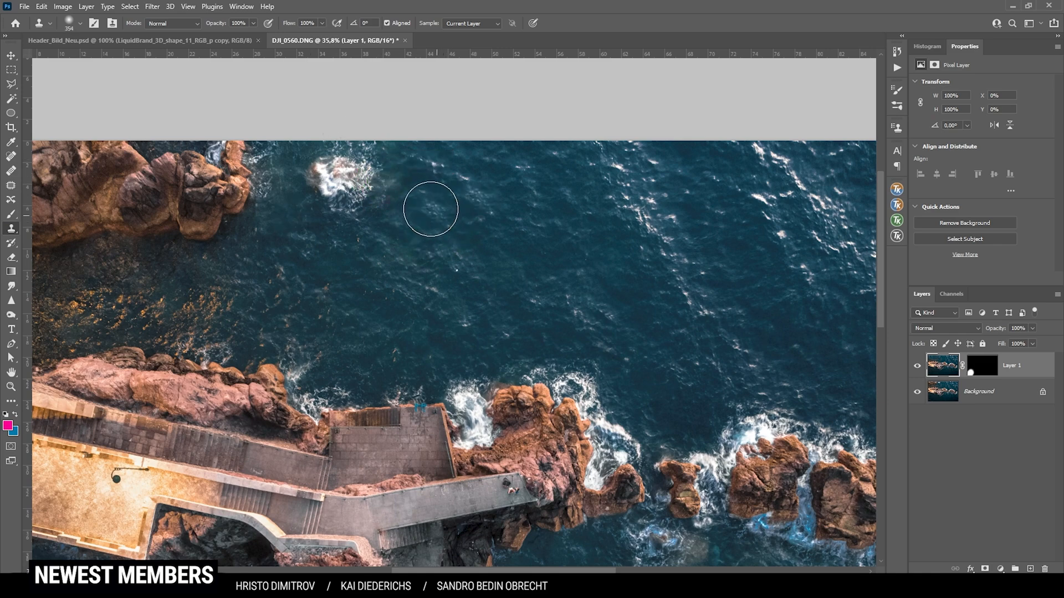
pyautogui.keyDown('alt'); pyautogui.click(438, 200); pyautogui.keyUp('alt')
pyautogui.moveTo(372, 185)
pyautogui.mouseDown()
pyautogui.moveTo(329, 194)
pyautogui.moveTo(325, 178)
pyautogui.mouseUp()
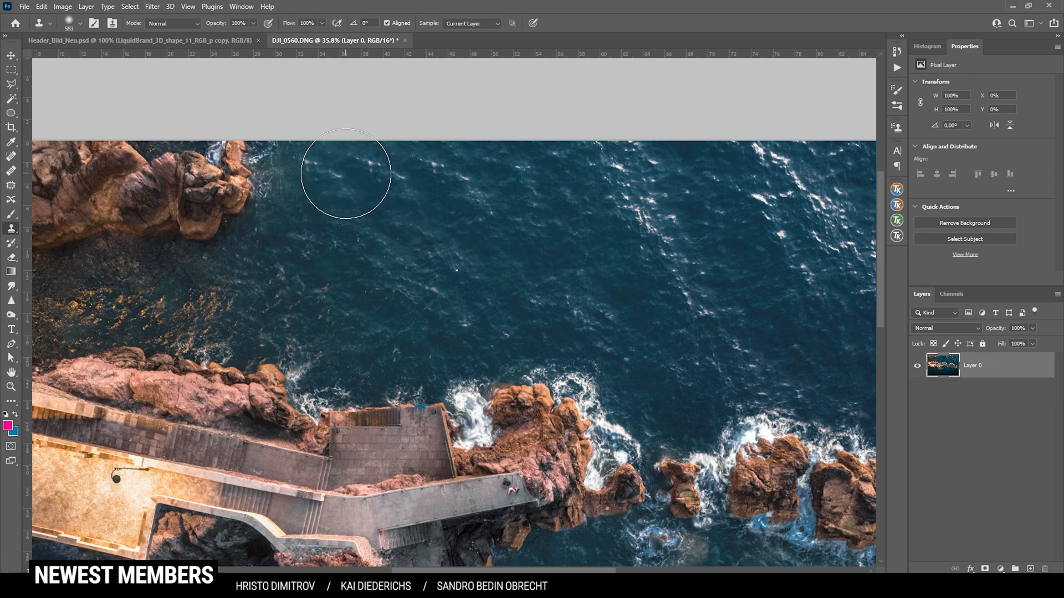
pyautogui.scroll(-3, 868, 143)
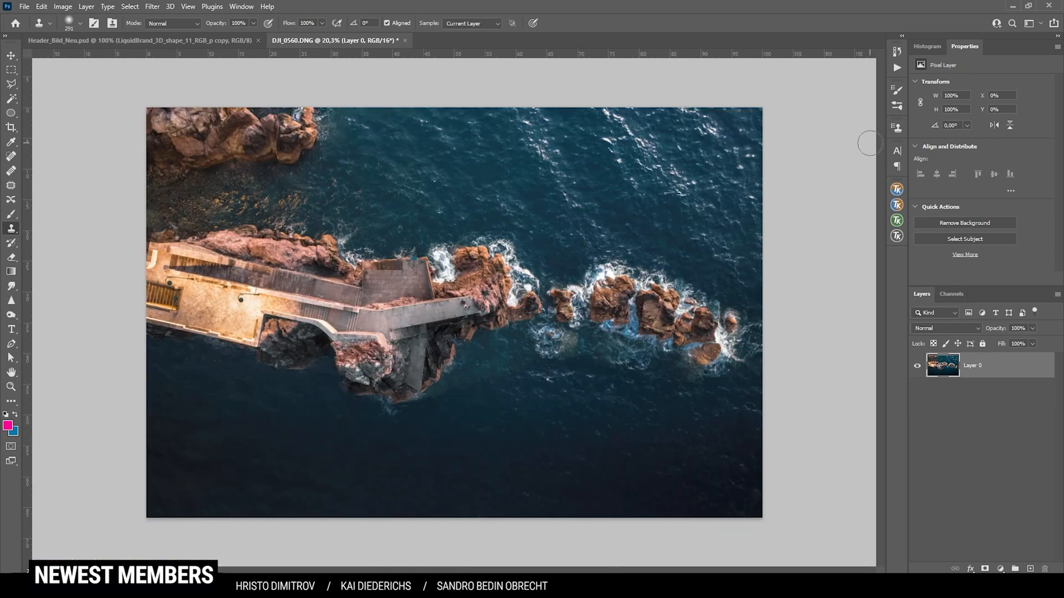